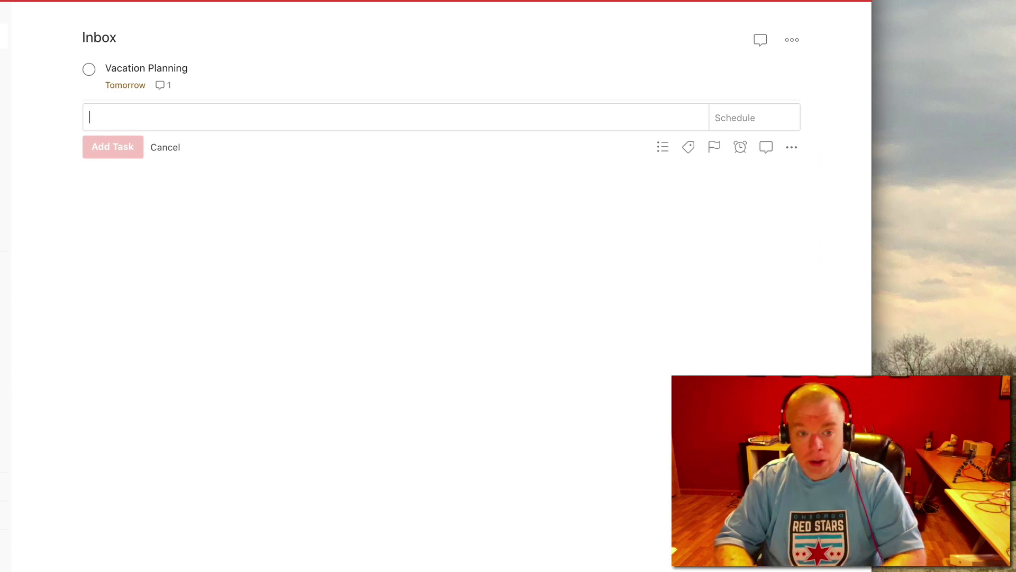
Add 'End of week review every friday at 4:30pm' as a recurring Inbox task.
type("End of week review every")
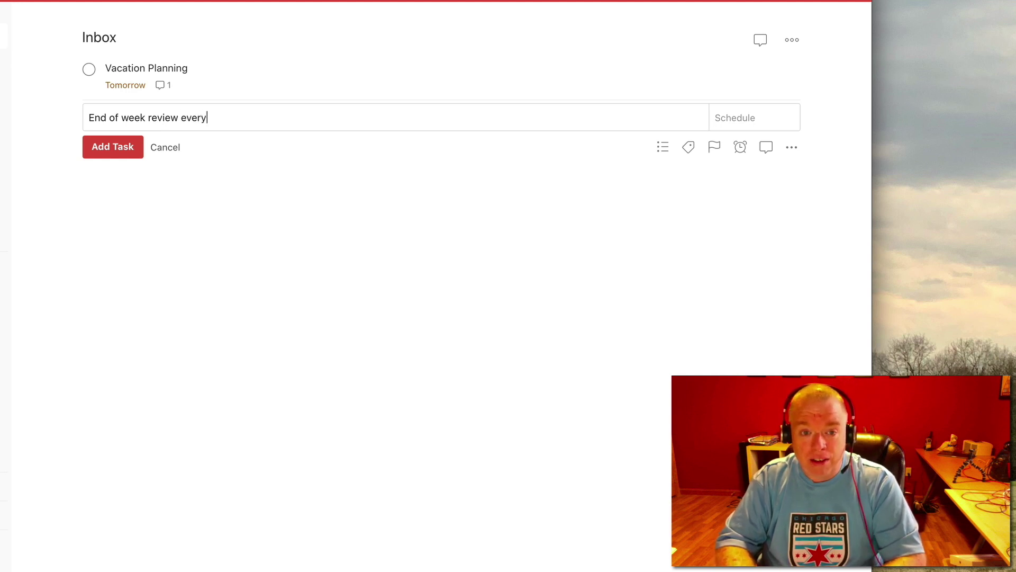
type("iday a")
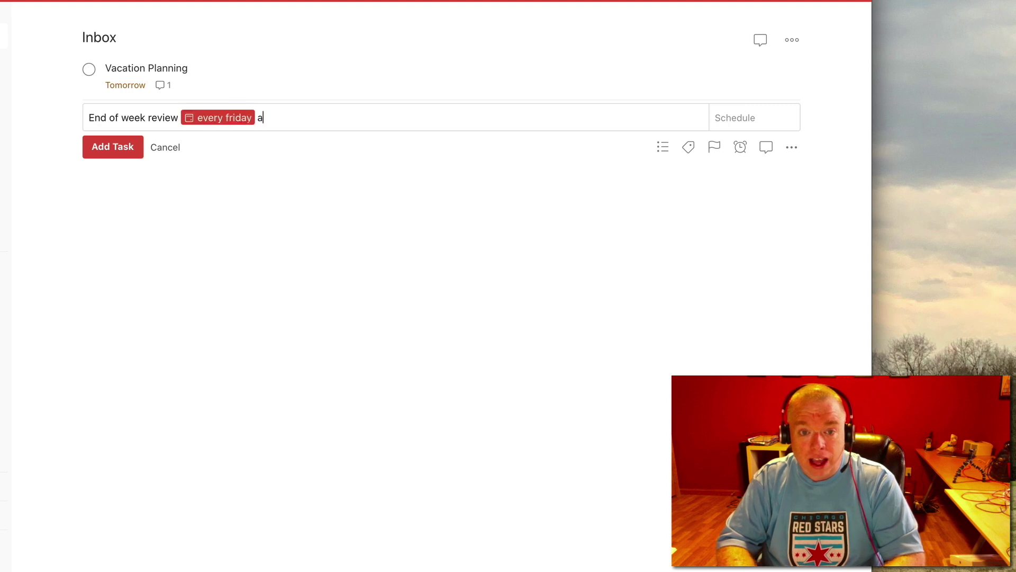
type("t 4:")
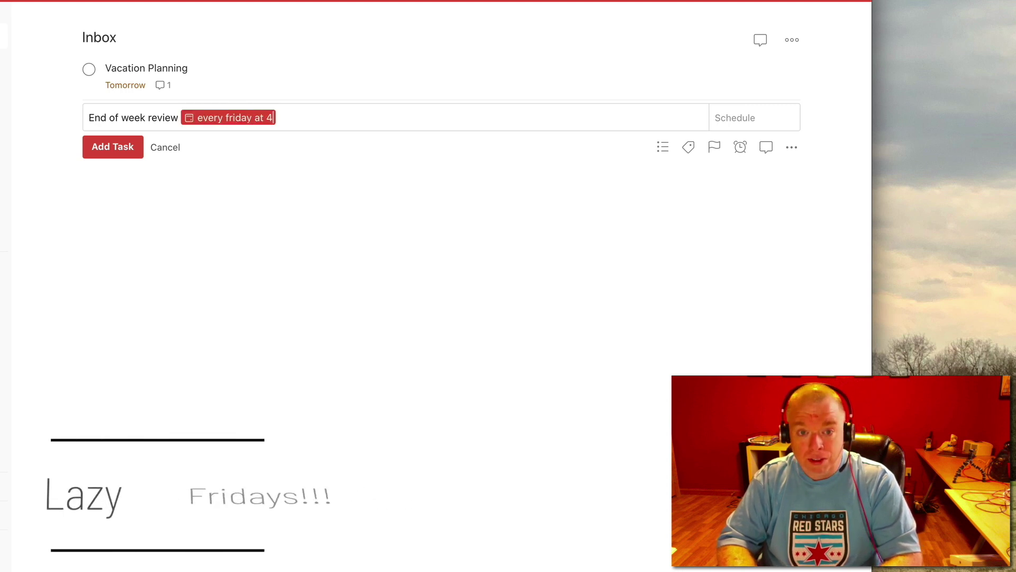
type("30pm")
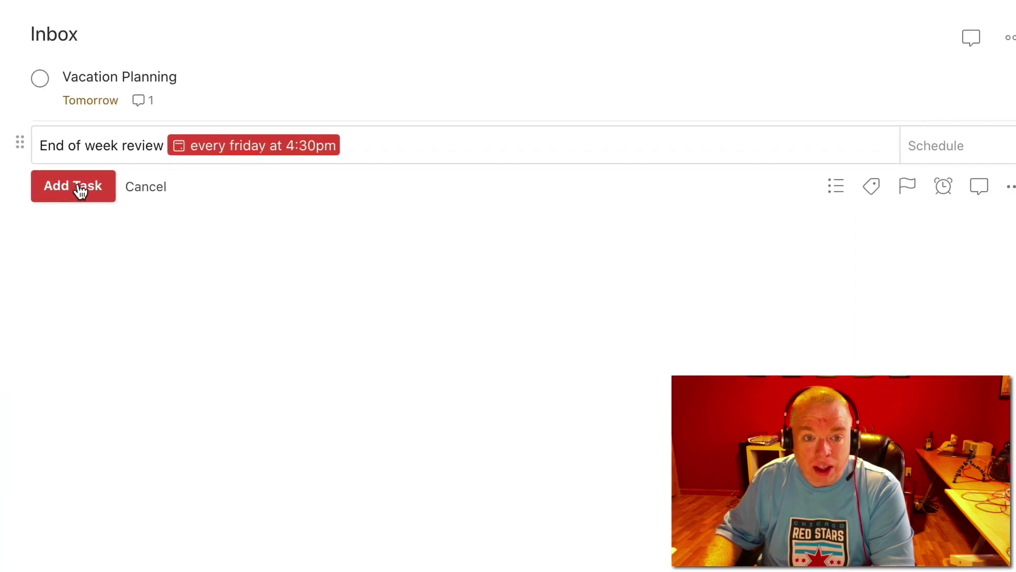
left_click(21, 178)
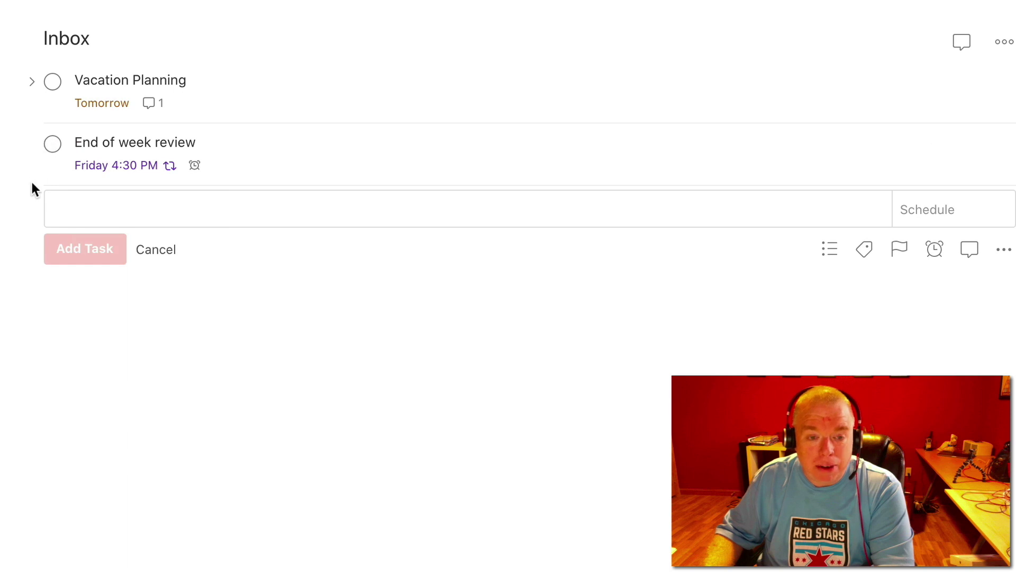
Add 'Record YouTube Videos' repeating every Saturday and Sunday.
mouse_move(90, 169)
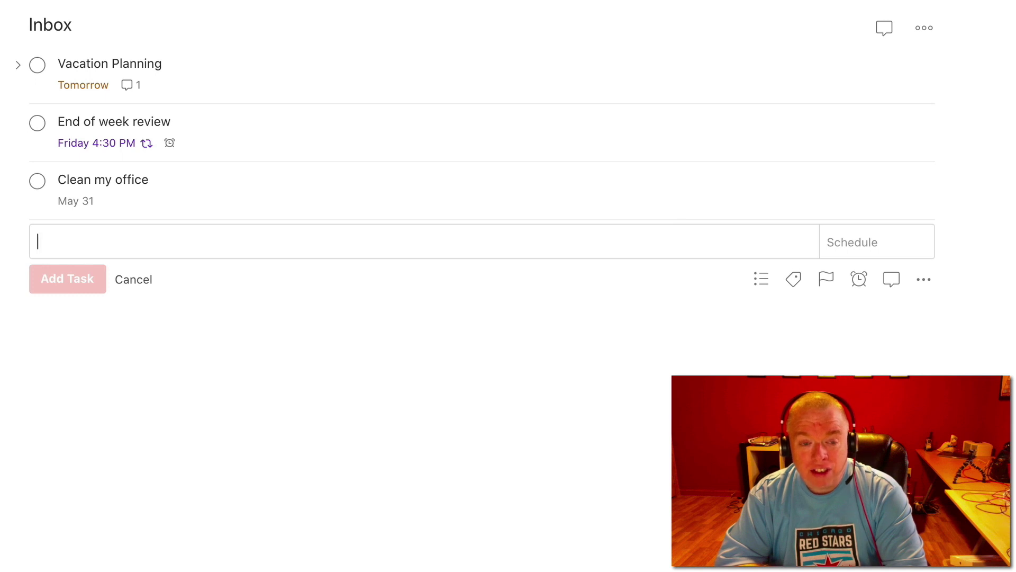
type("Re")
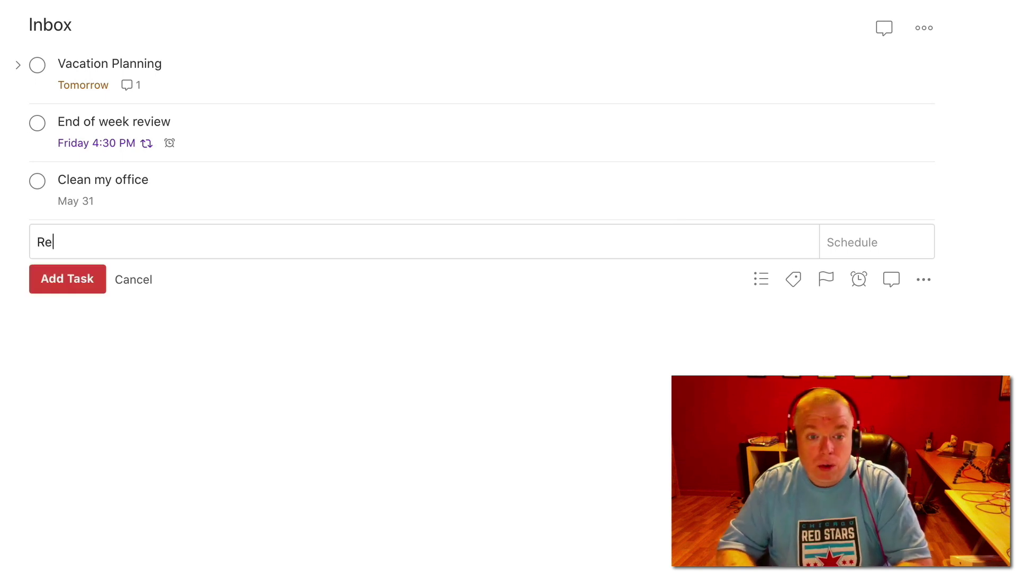
type("cord YouTube Videos every")
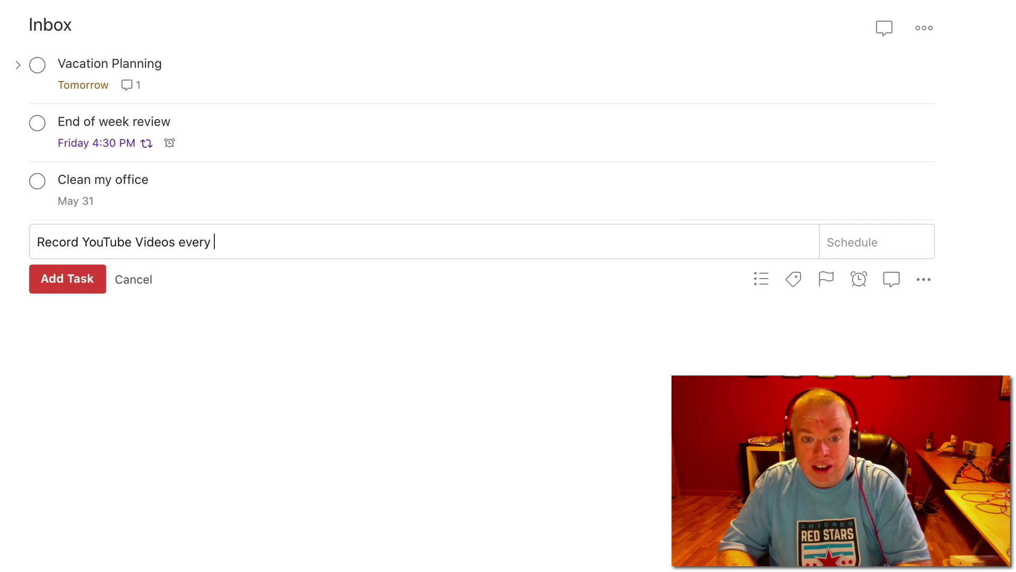
type("Sta")
key("BackSpace")
key("BackSpace")
type("at")
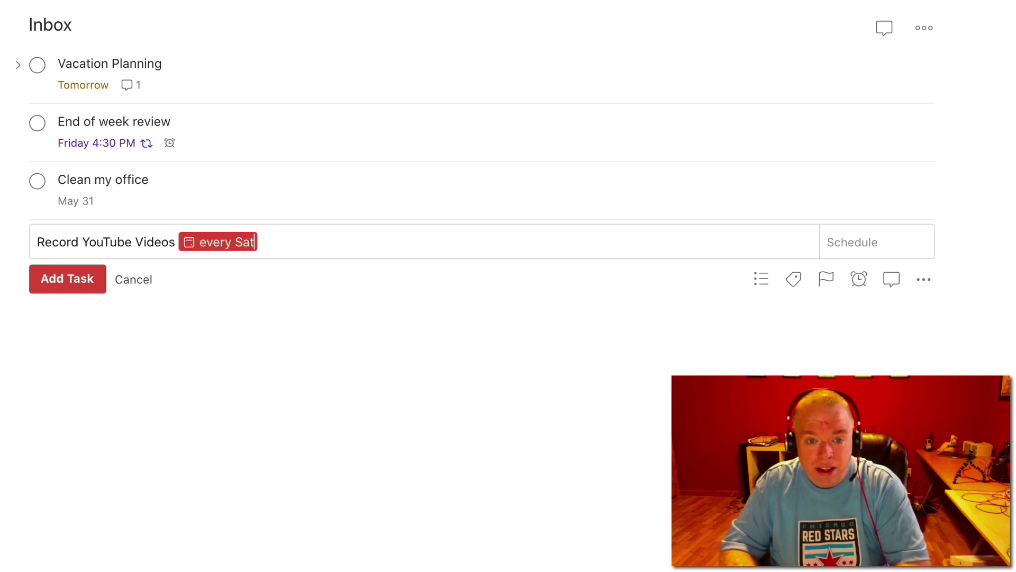
type("u")
type("r")
type("day an")
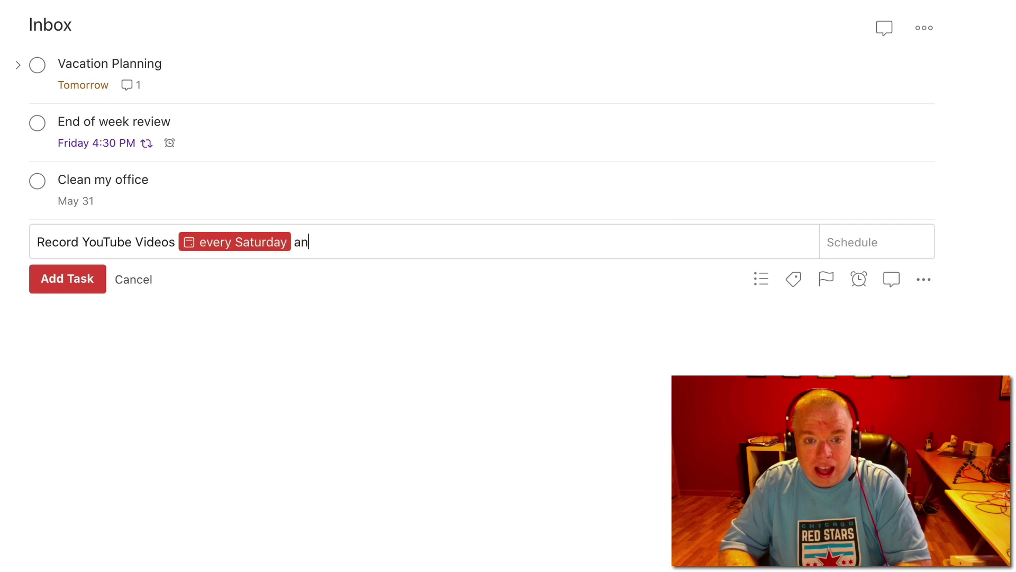
type("d Sunday")
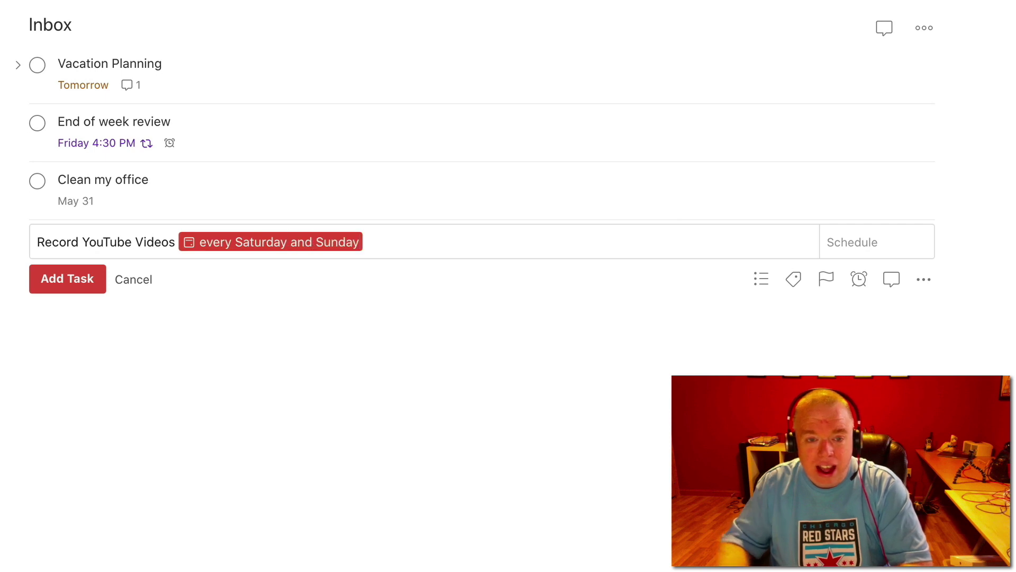
left_click(78, 281)
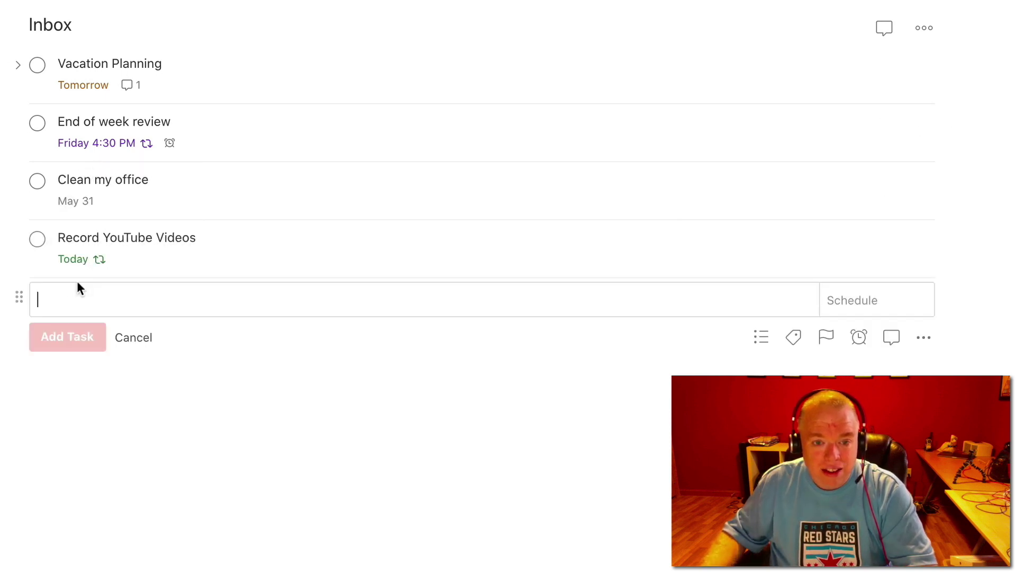
Add 'Read a Book' repeating every Monday and Thursday.
mouse_move(86, 265)
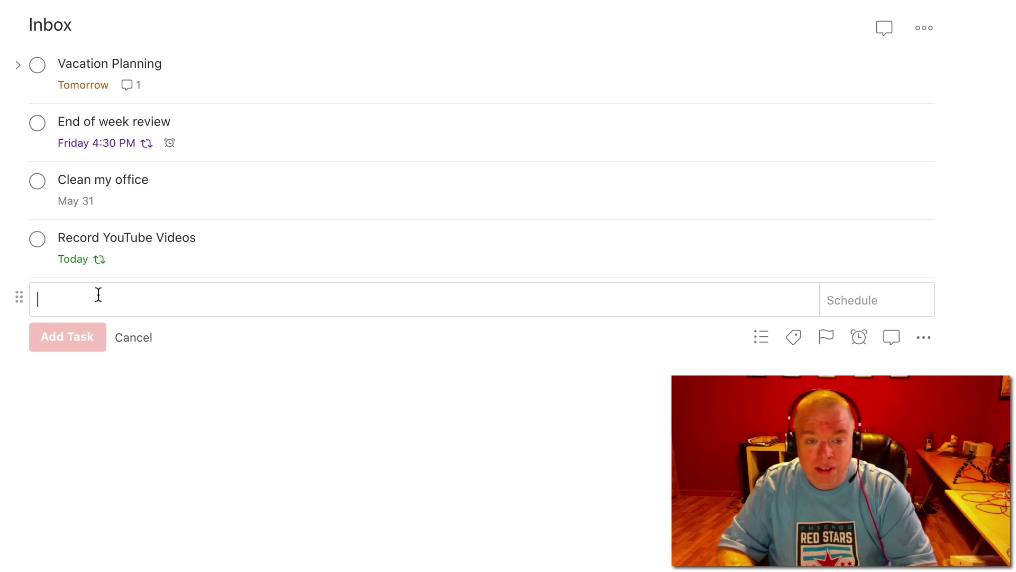
type("Re")
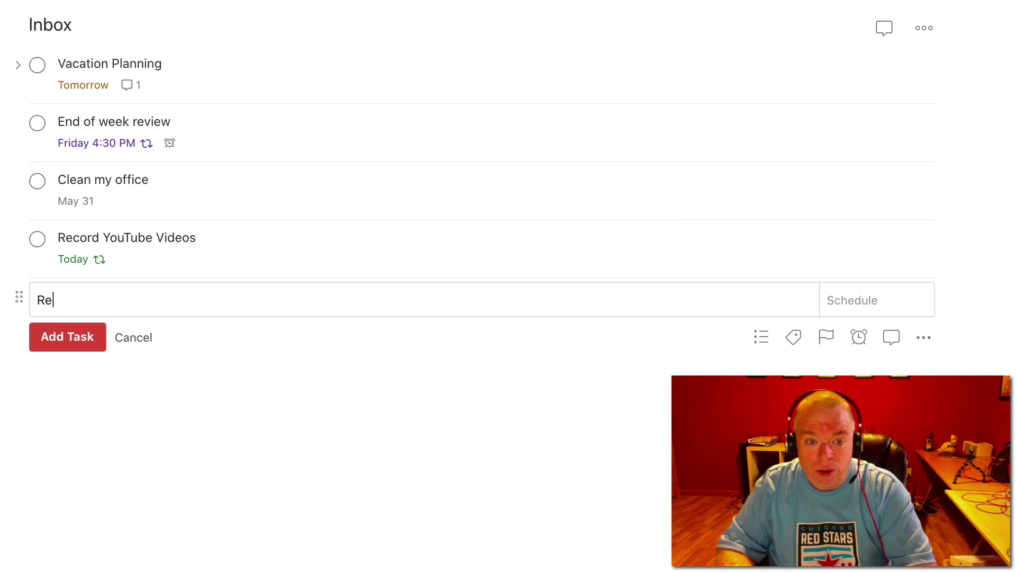
type("ad a Book")
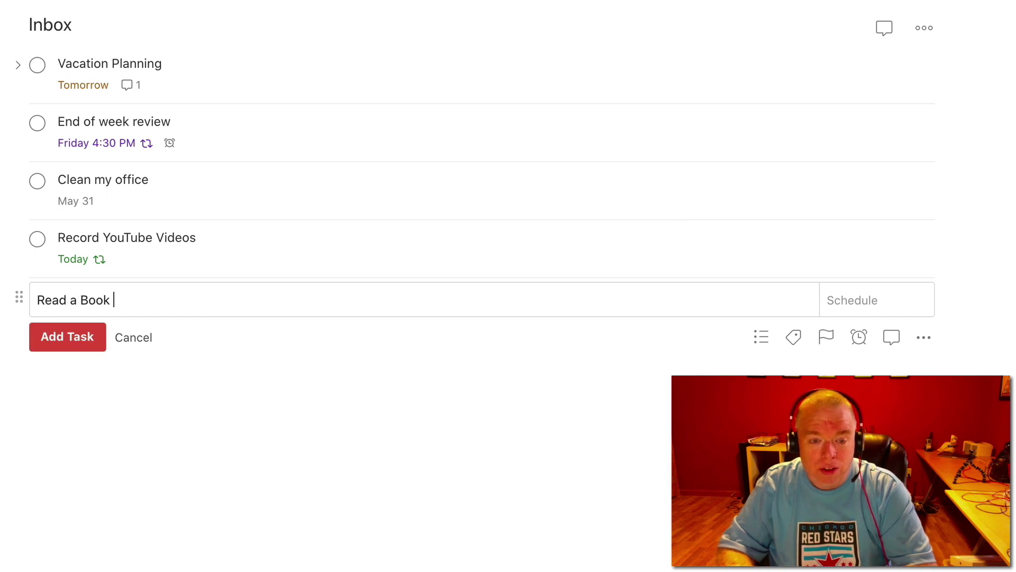
type(" Every")
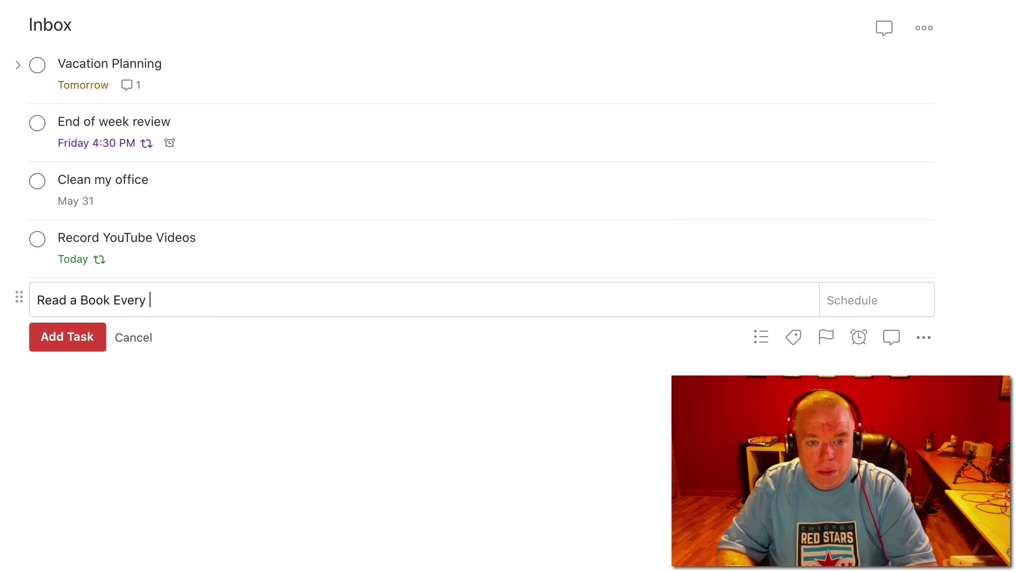
type(" Monday and")
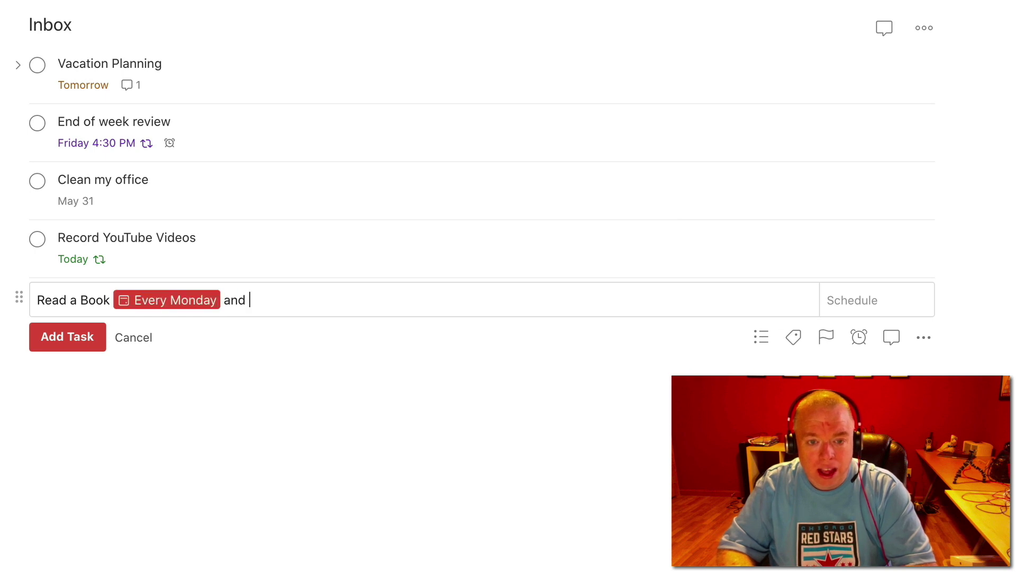
type(" Thru")
key("BackSpace")
key("BackSpace")
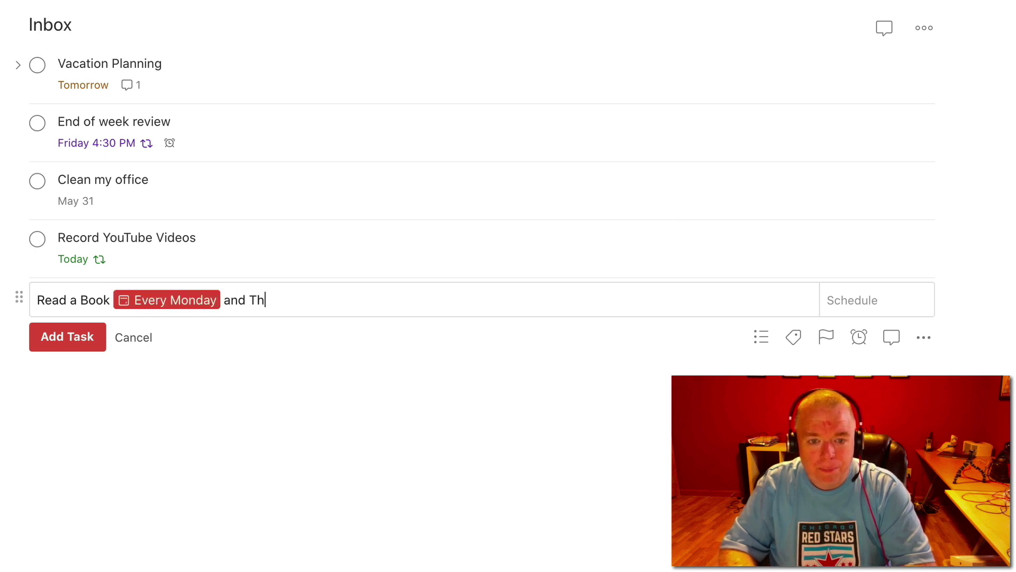
type("ursday")
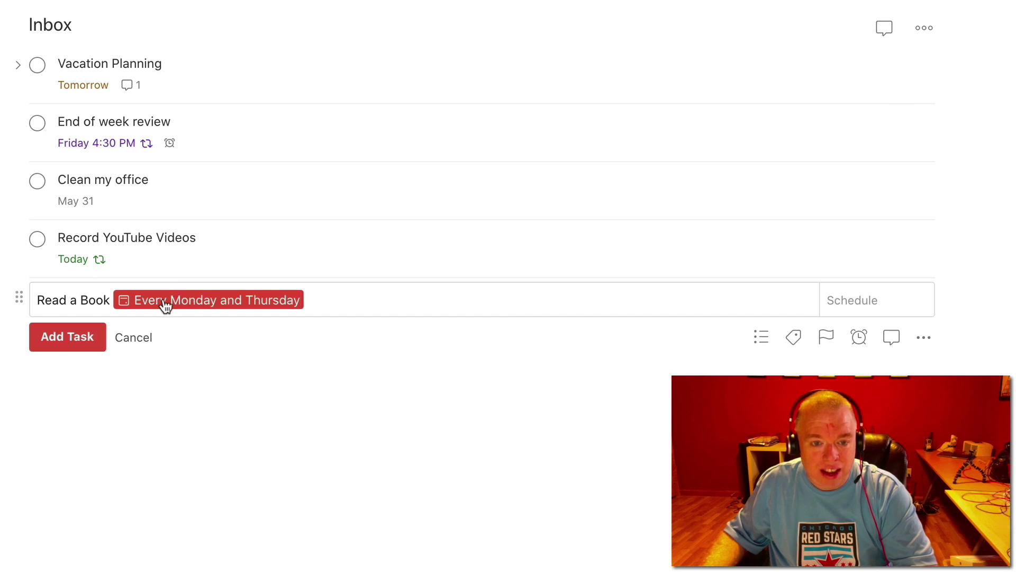
left_click(85, 332)
mouse_move(110, 322)
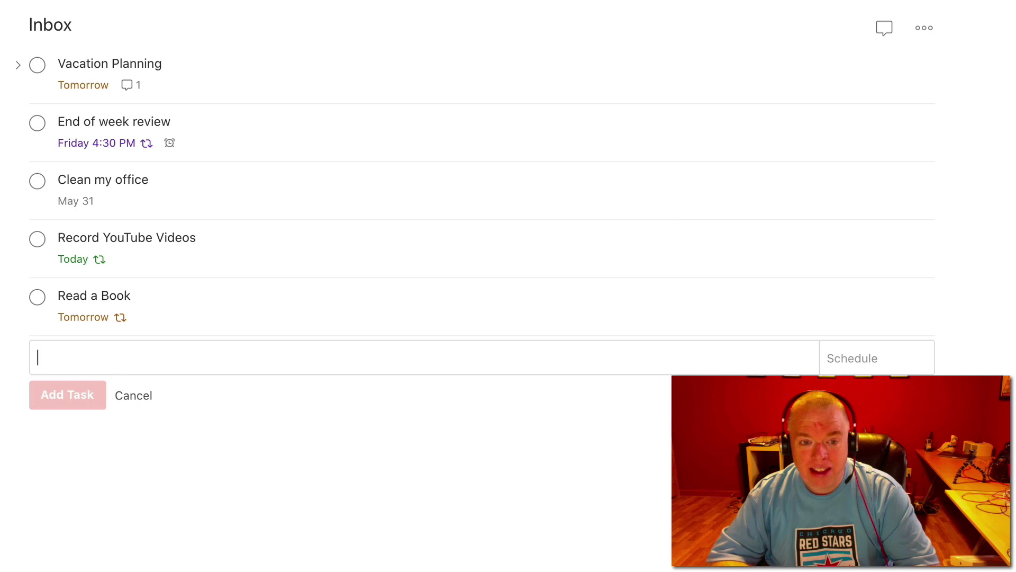
Add 'Review Bills' repeating every 3rd Wednesday, first due May 20.
type("Re")
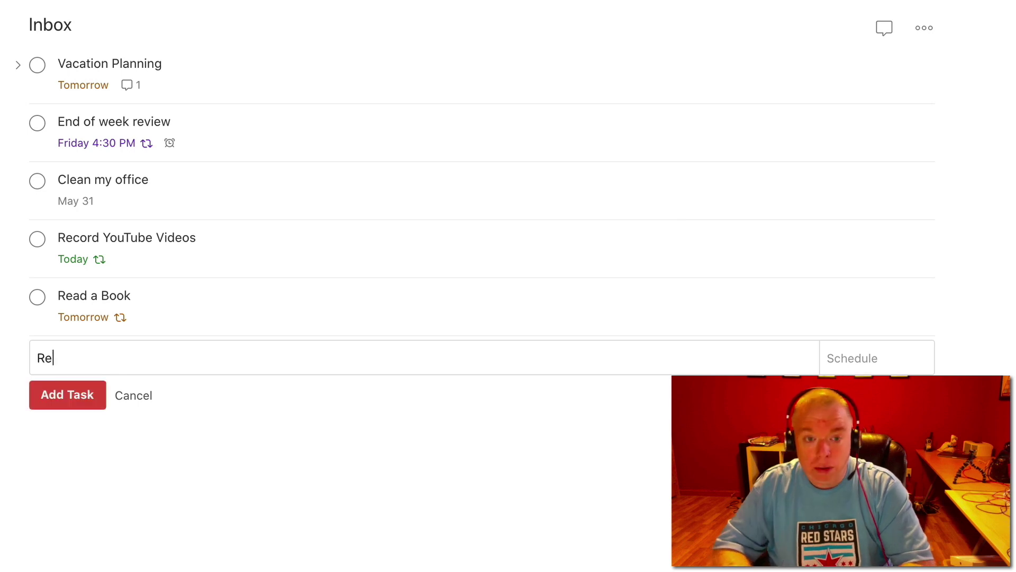
type("view Bil")
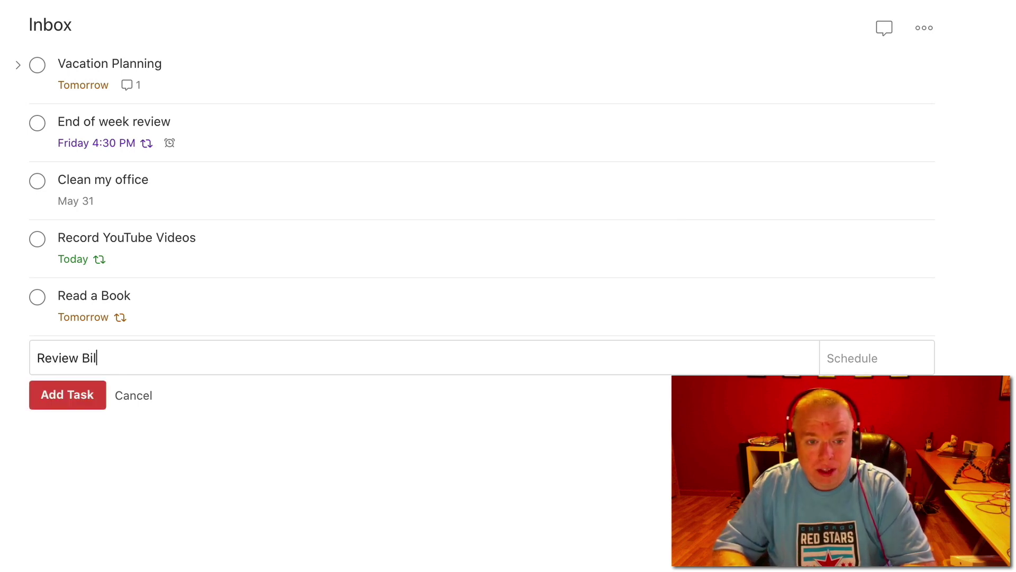
type("ls EW")
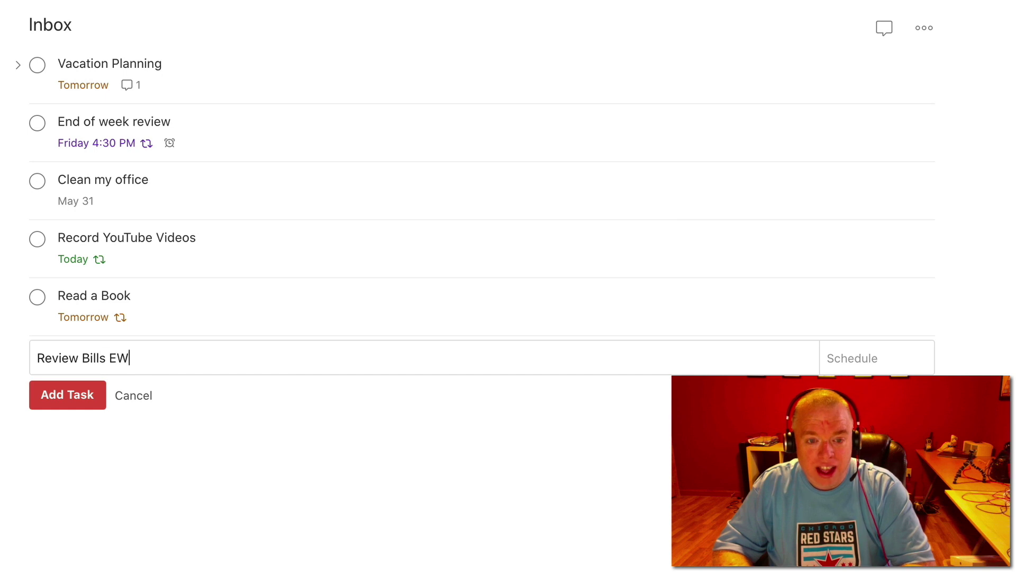
key("BackSpace")
key("BackSpace")
type("every ")
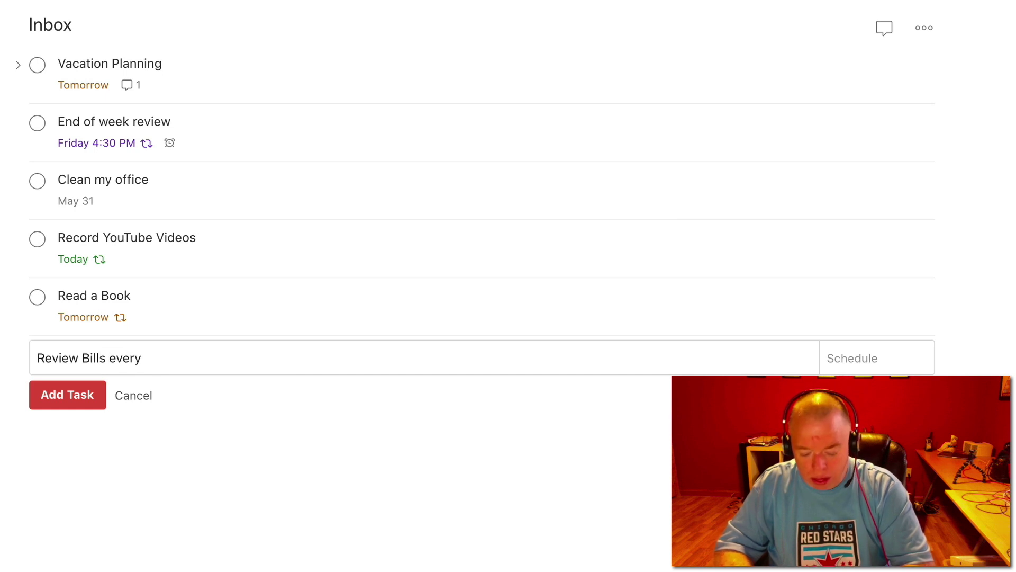
type("3rd")
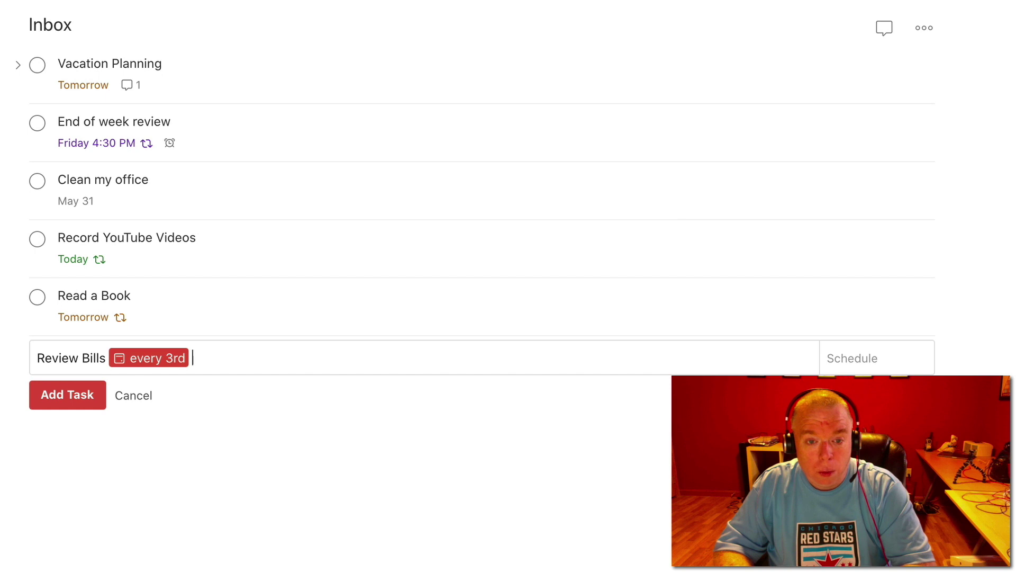
type(" wednesday")
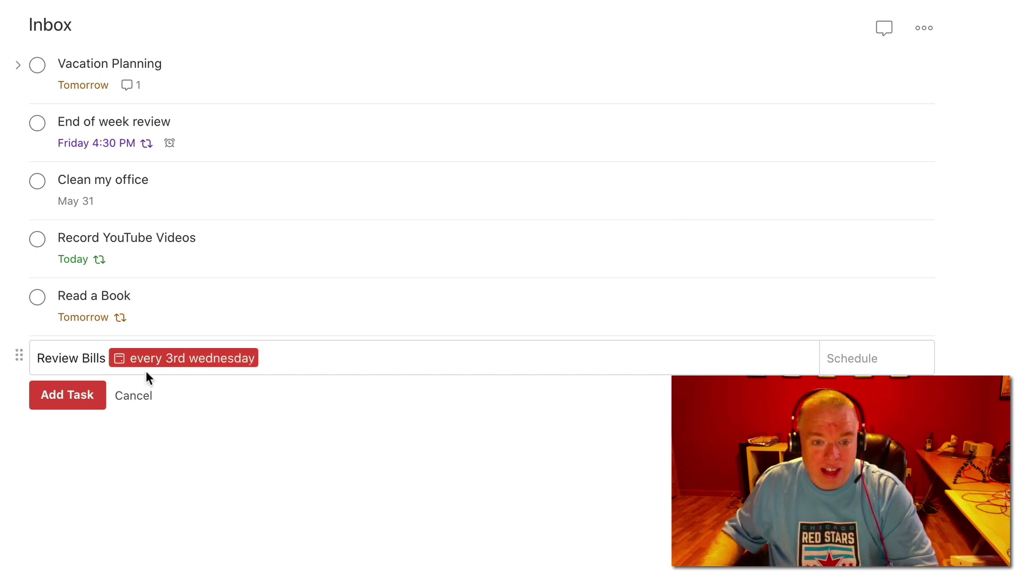
left_click(80, 395)
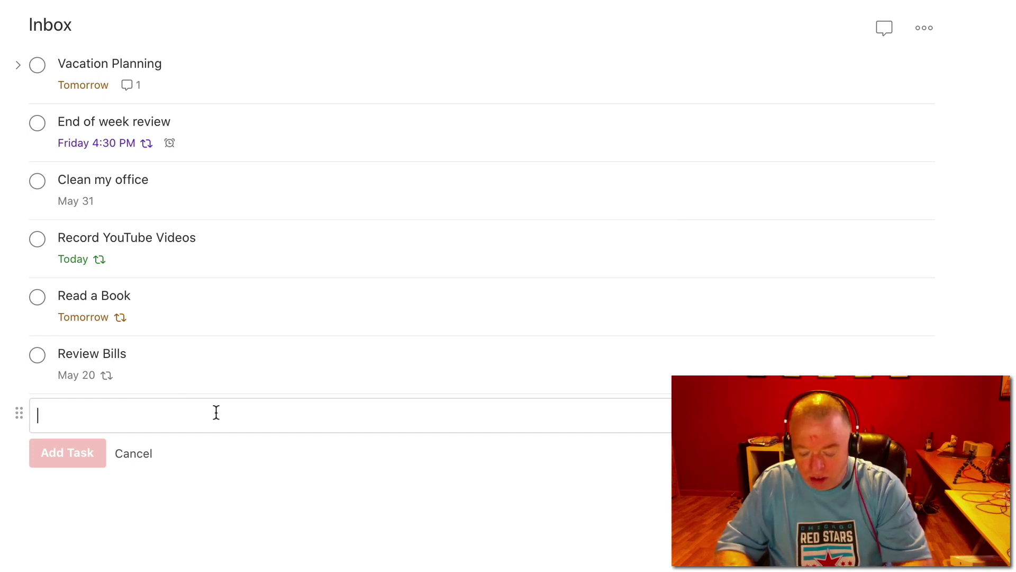
Add 'Review finances' repeating every last Friday, first due May 29.
type("Review financ")
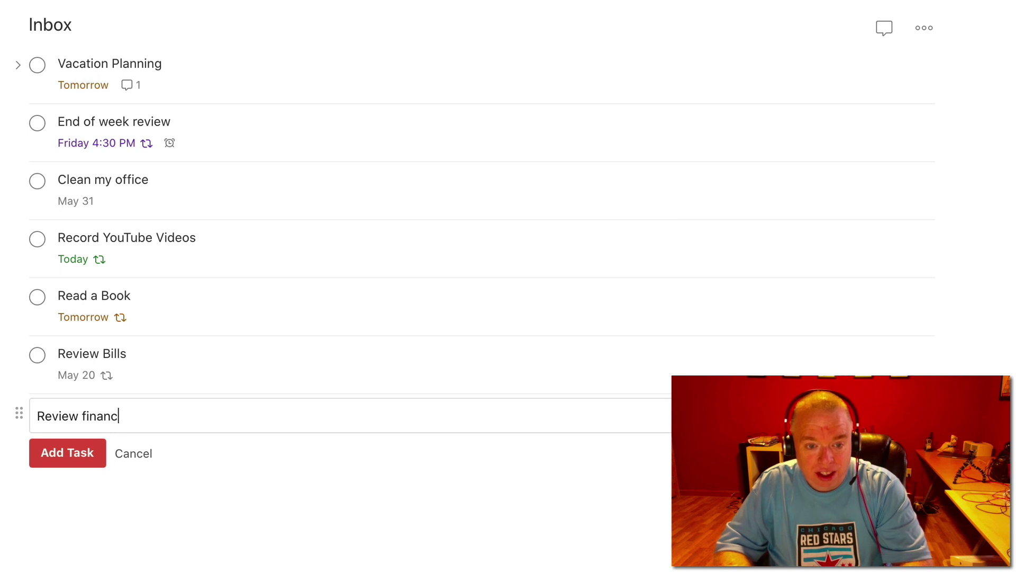
type("es every ")
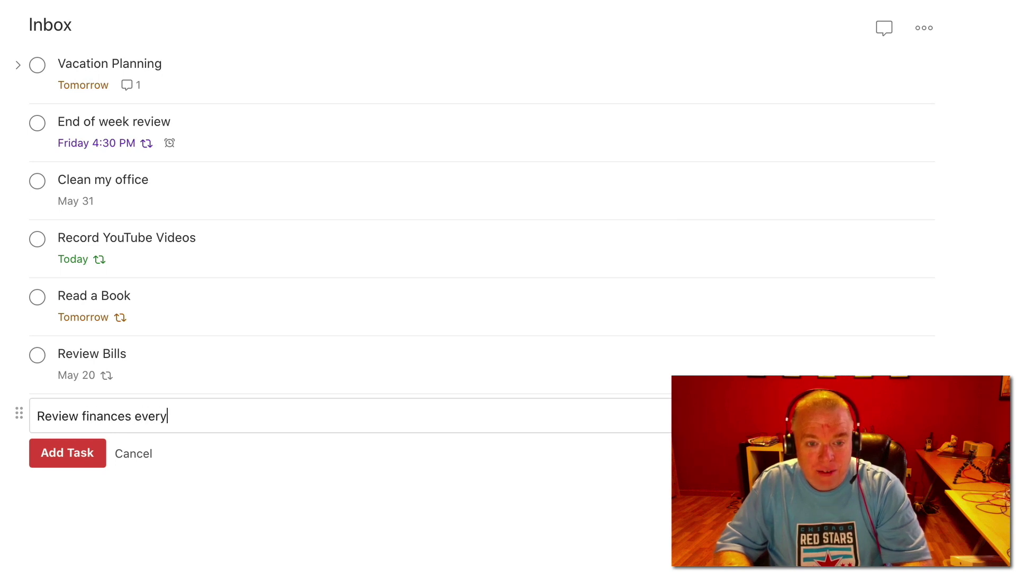
type("l")
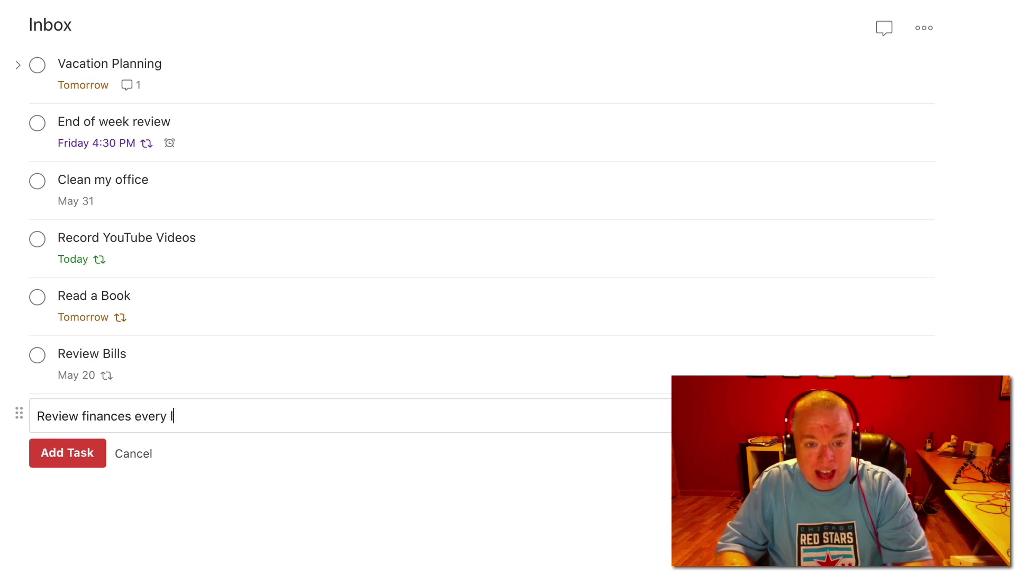
type("ast friday")
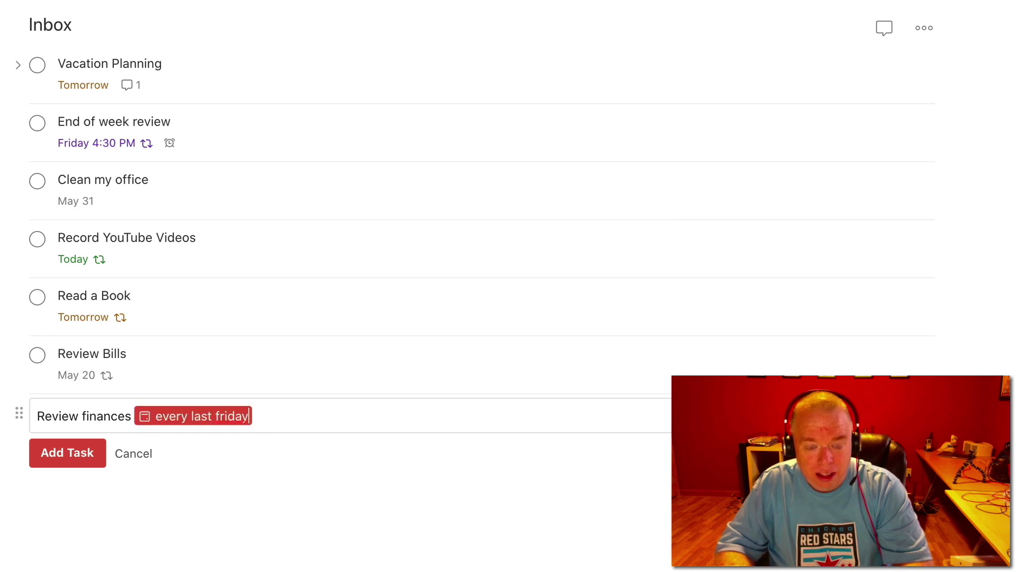
left_click(83, 458)
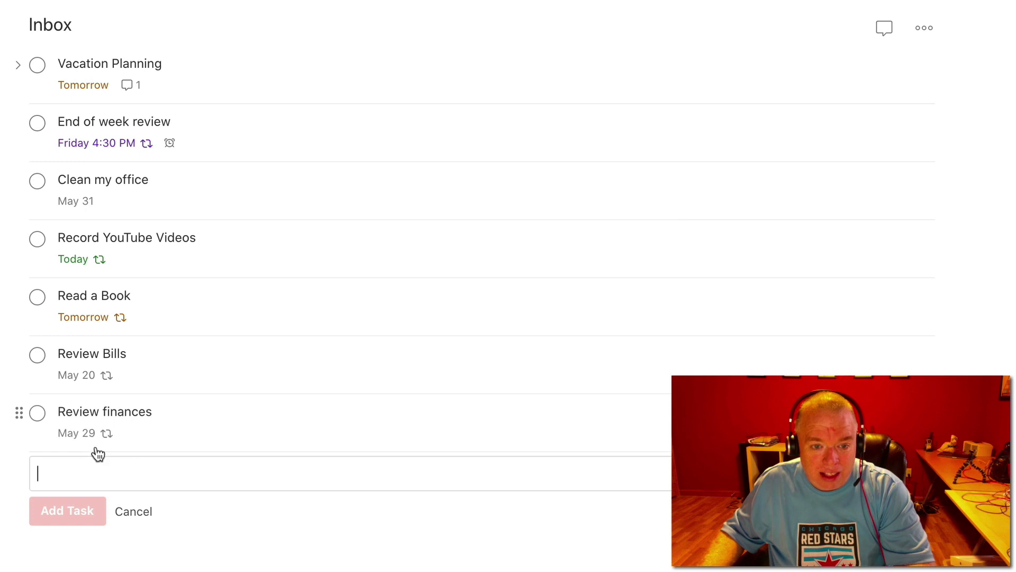
mouse_move(91, 433)
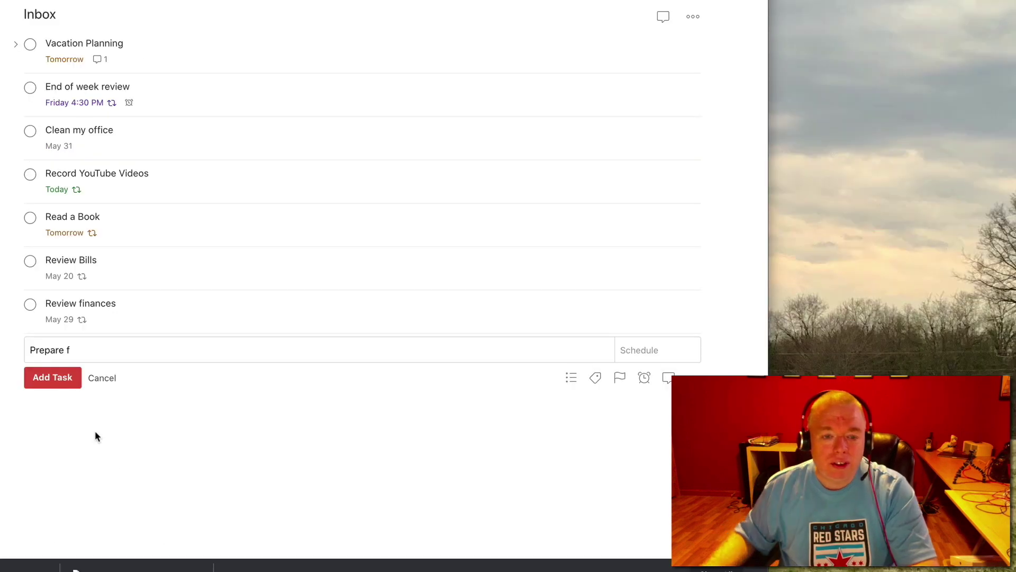
Clear the leftover draft and add 'Brush Teeth' repeating every morning.
double_click(47, 350)
key("BackSpace")
key("Delete")
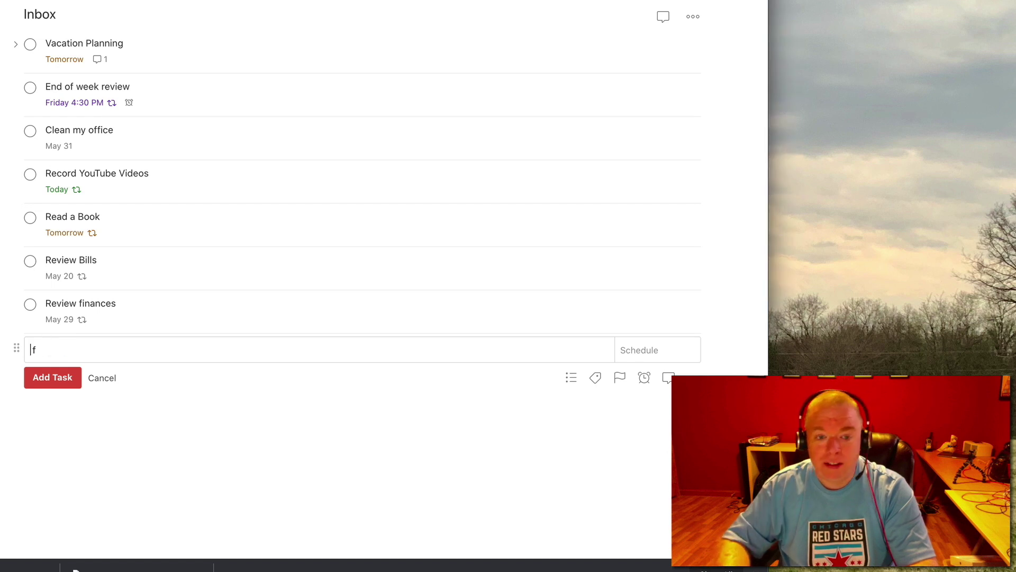
key("BackSpace")
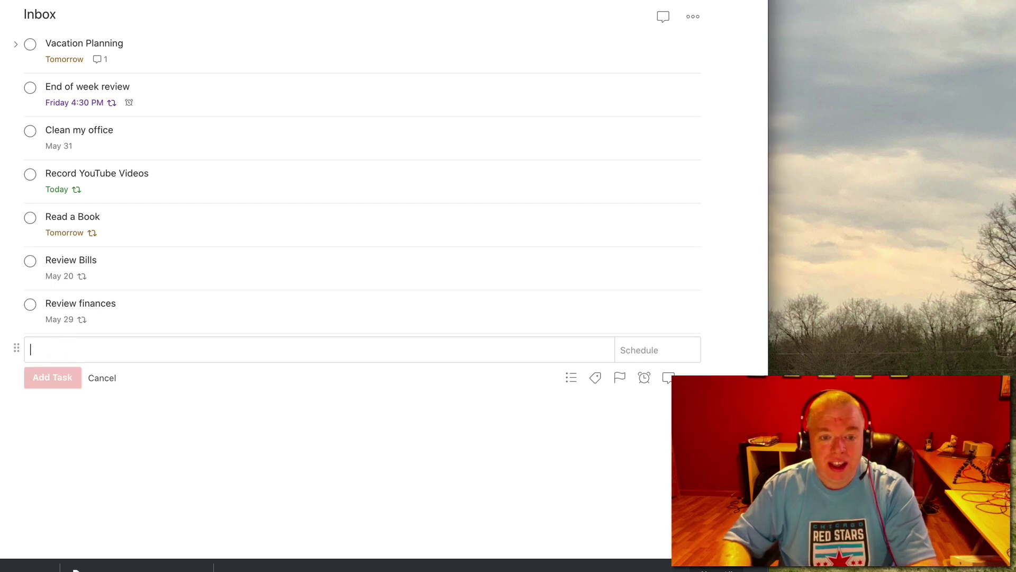
type("Brush ")
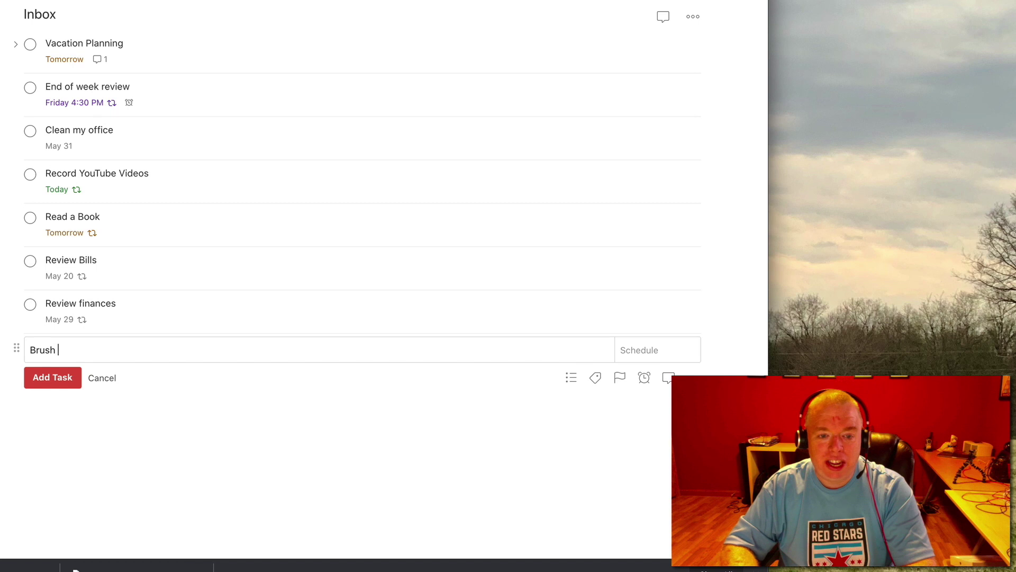
type("Teeth")
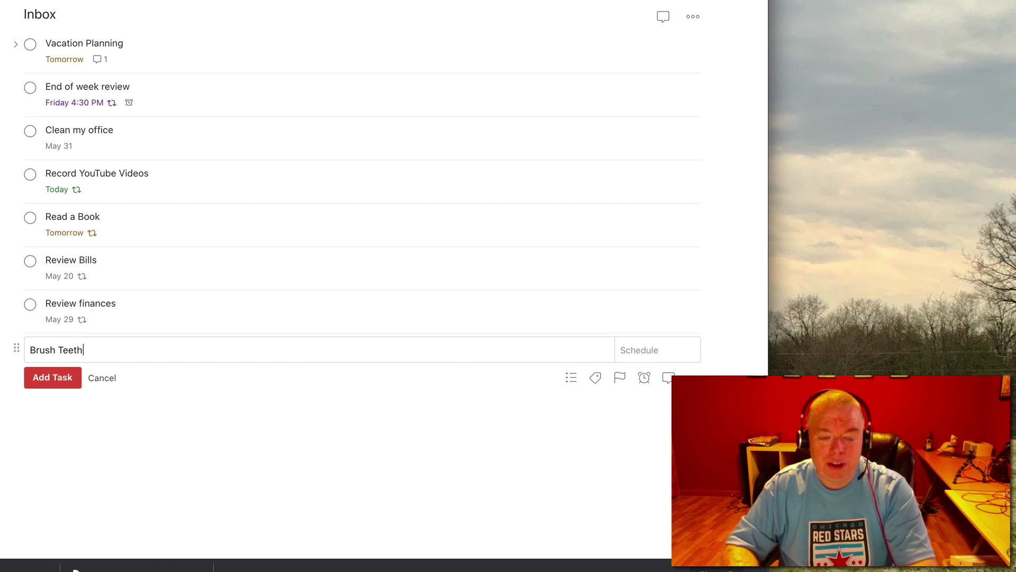
type(" every mo")
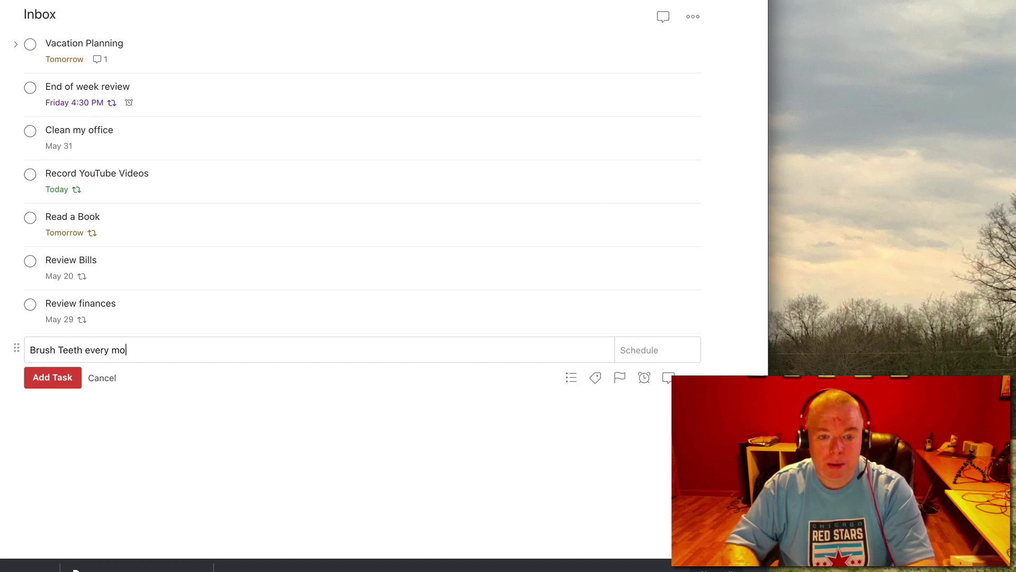
type("rning")
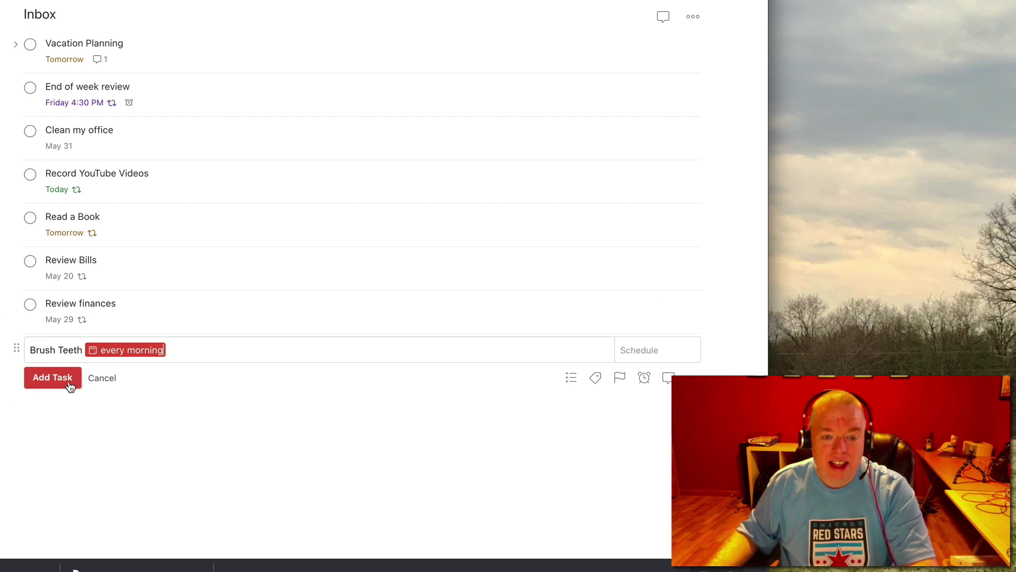
left_click(52, 378)
Add 'Mow Lawn' repeating every week.
mouse_move(74, 363)
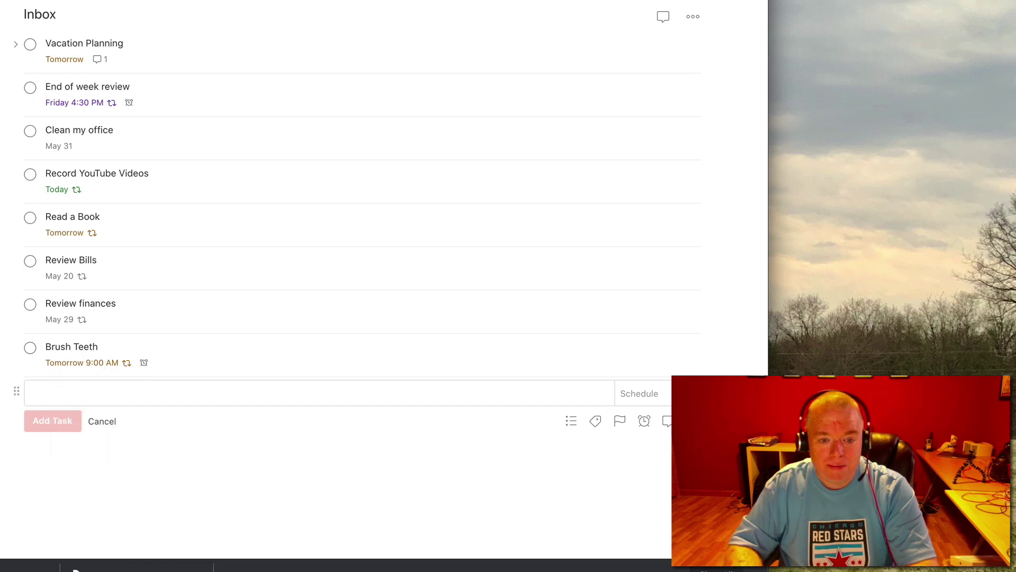
type("Mow L")
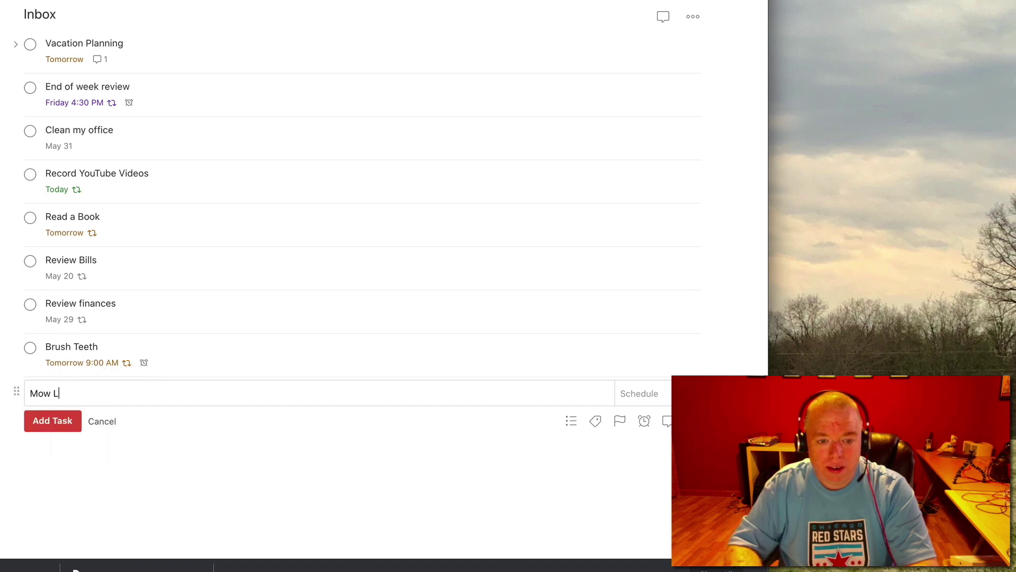
key("BackSpace")
key("BackSpace")
type("awn")
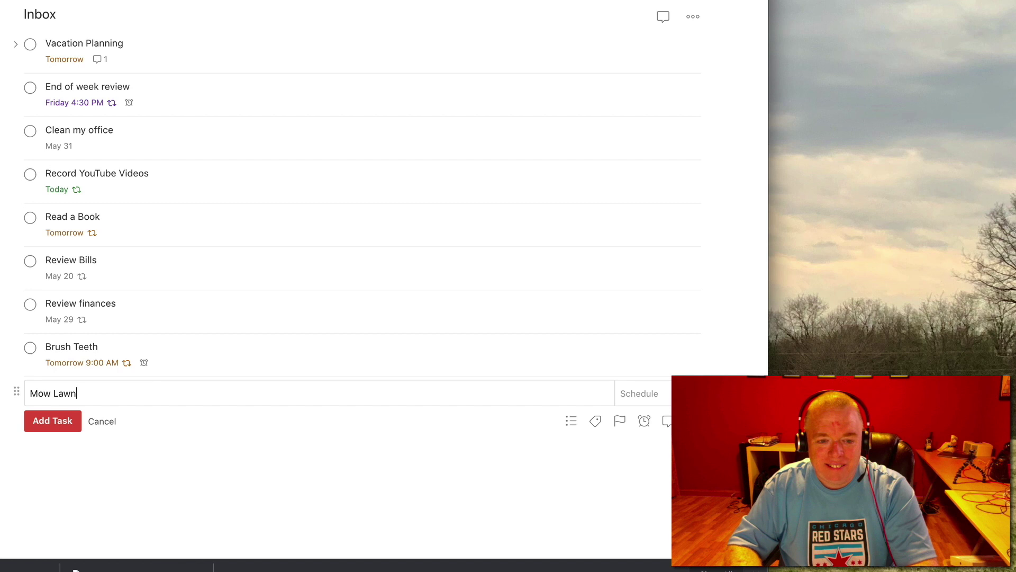
type(" every week")
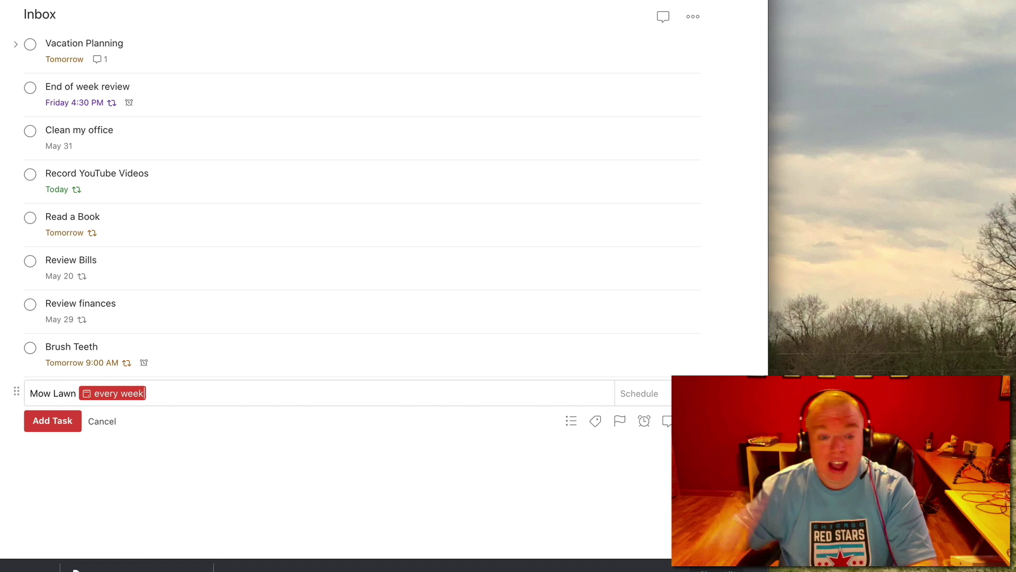
left_click(61, 420)
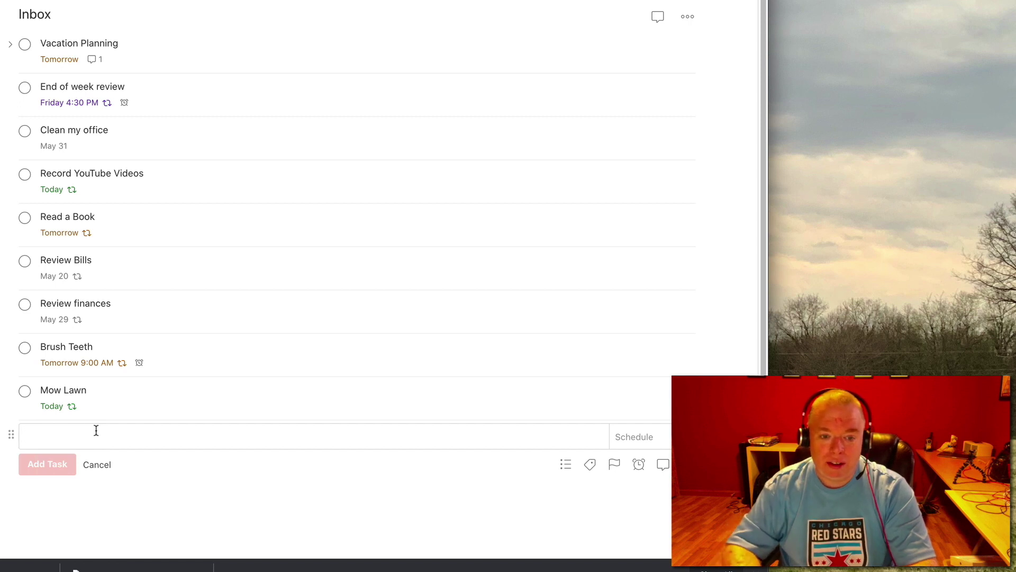
Add 'Do taxes' and change its schedule from every year to every April 1st.
type("Do")
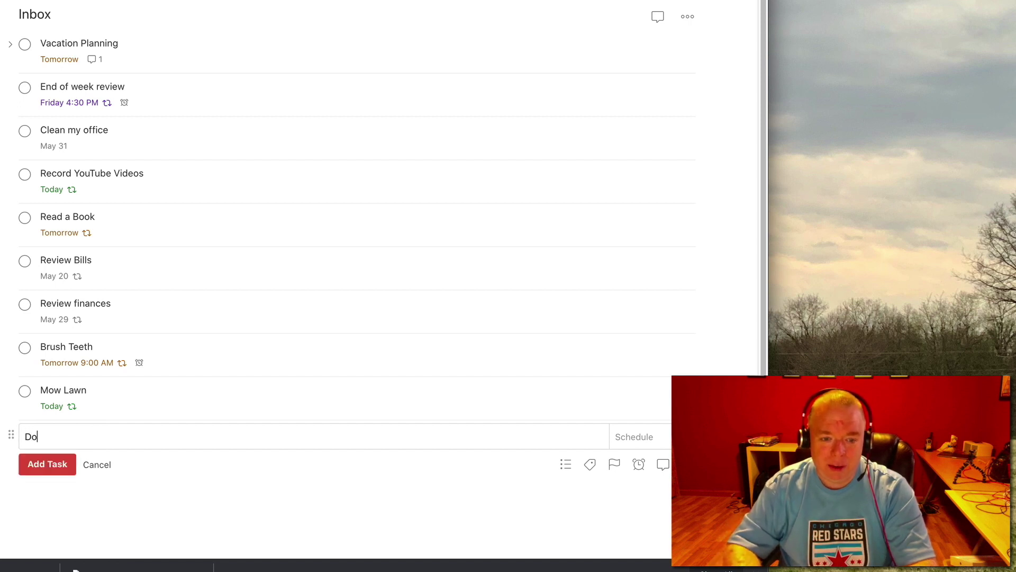
type(" taxes ")
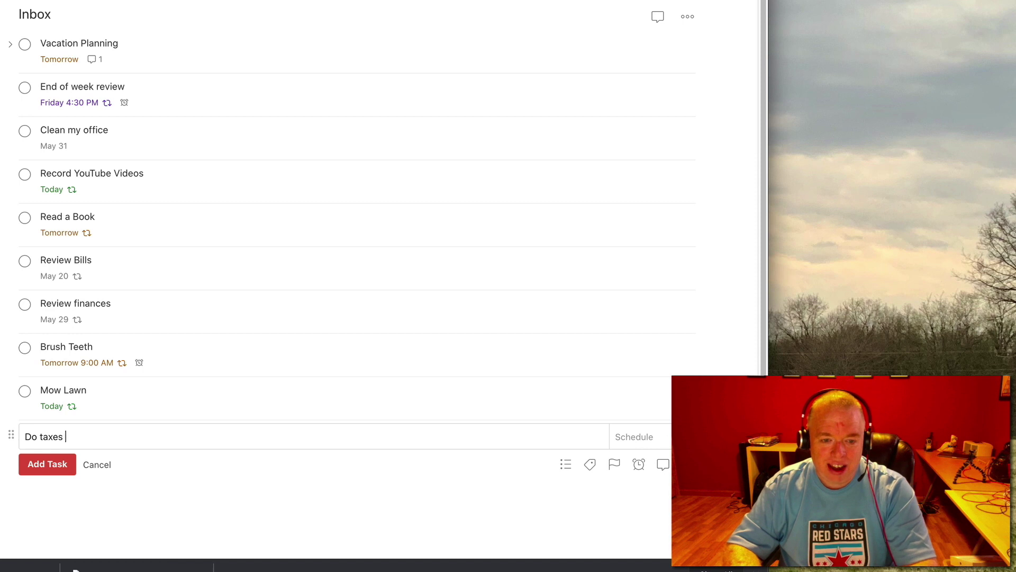
type("everty")
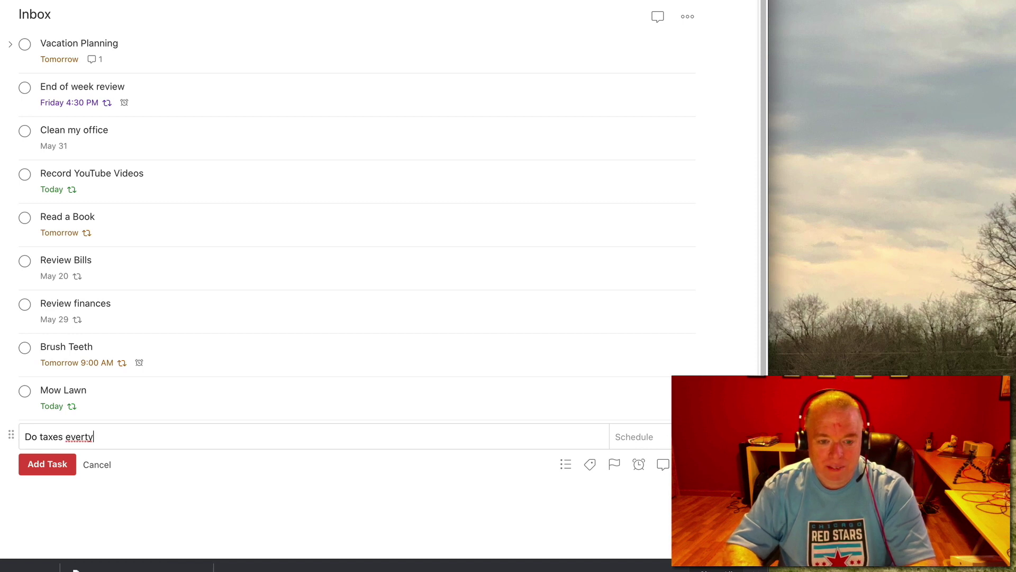
key("BackSpace")
key("BackSpace")
type("y ye")
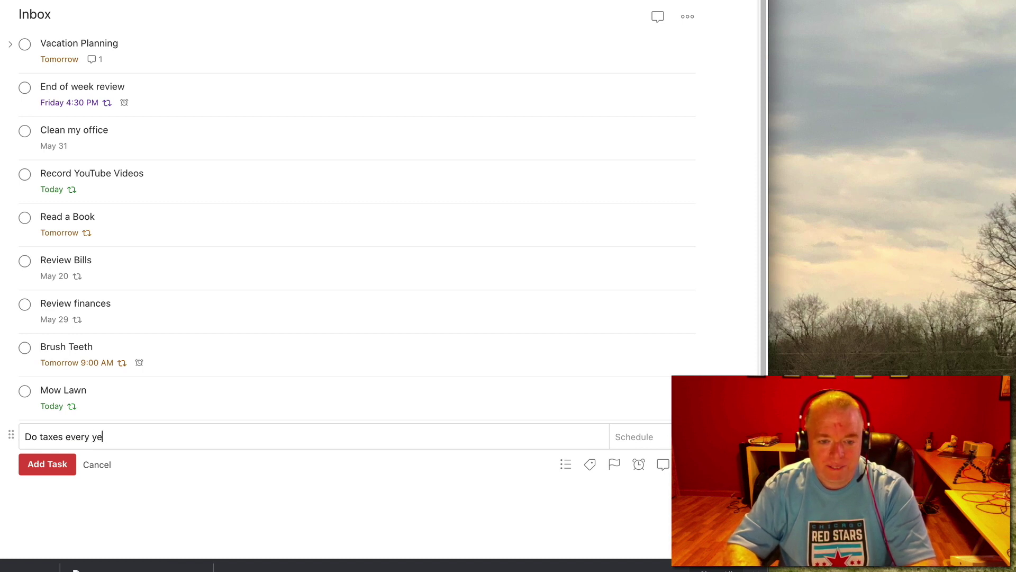
type("ar")
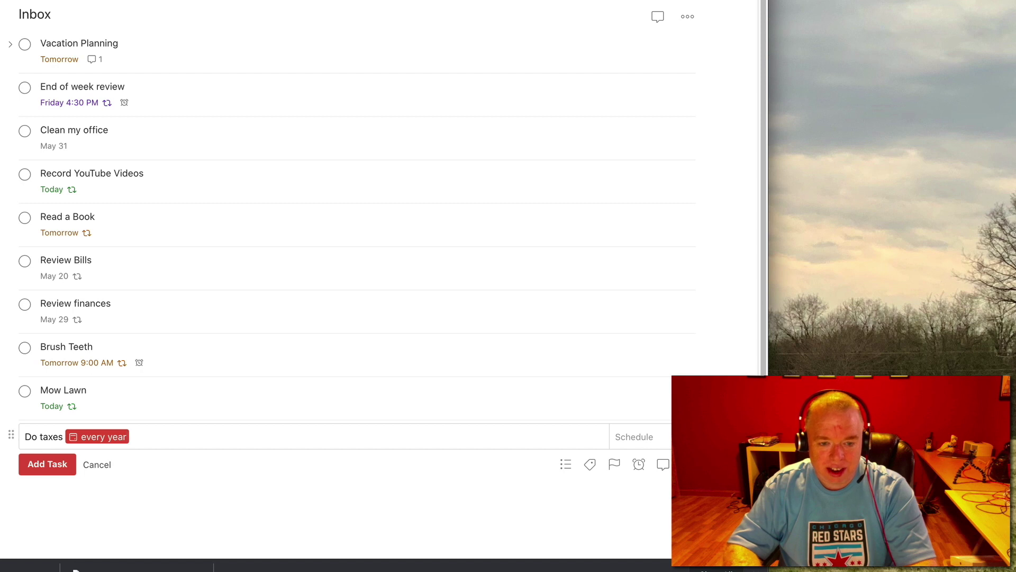
key("Return")
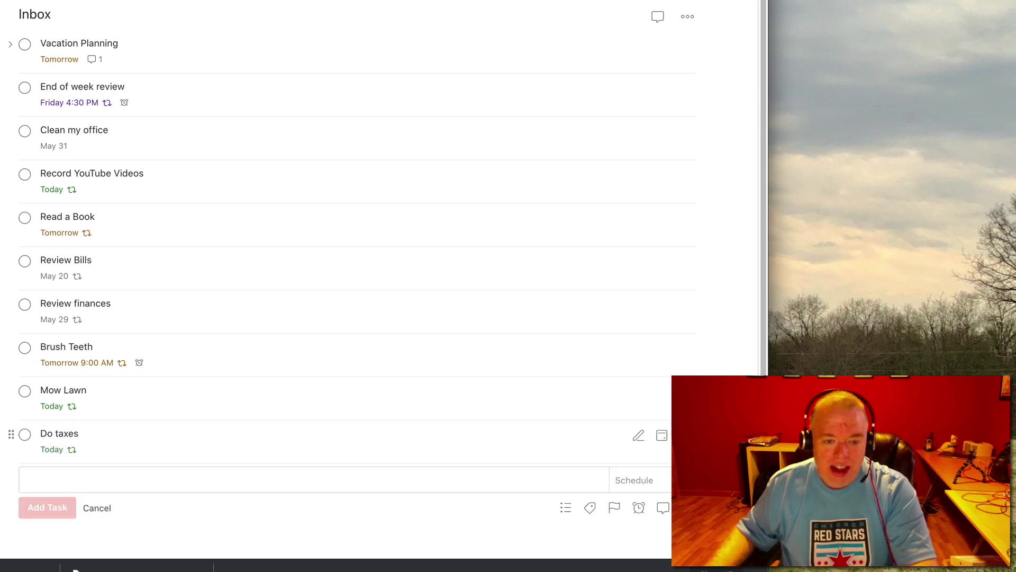
mouse_move(51, 454)
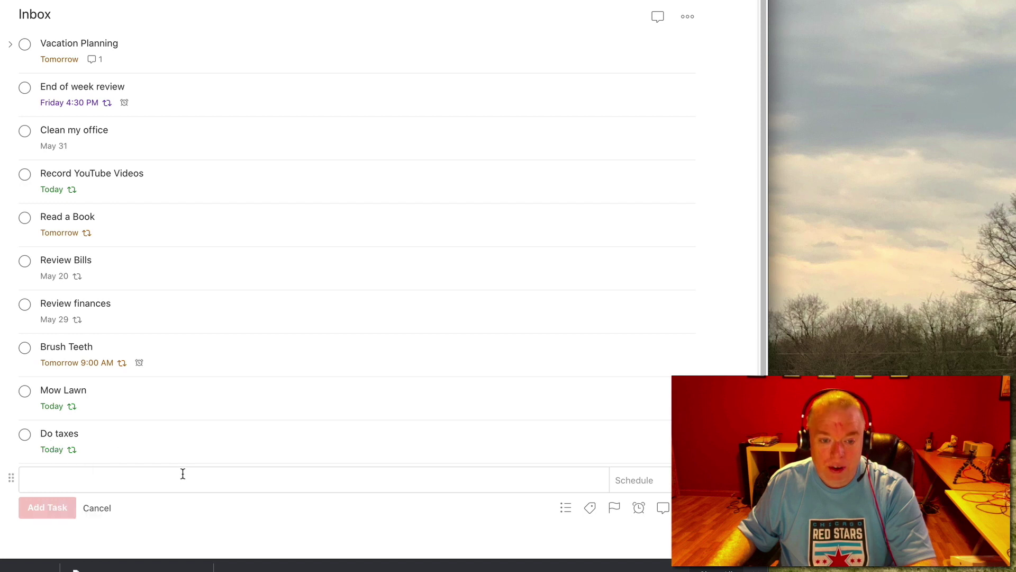
left_click(59, 451)
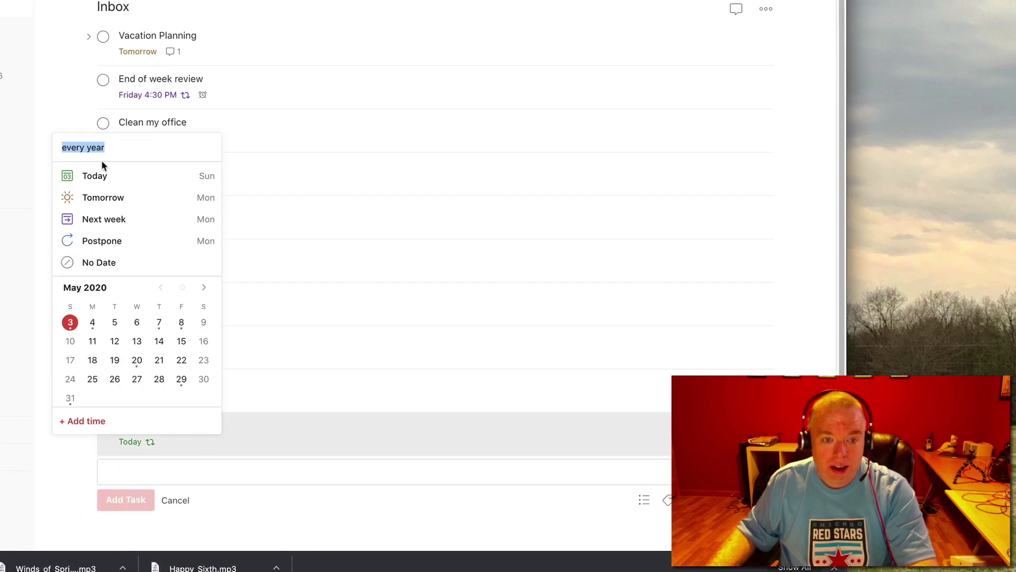
key("BackSpace")
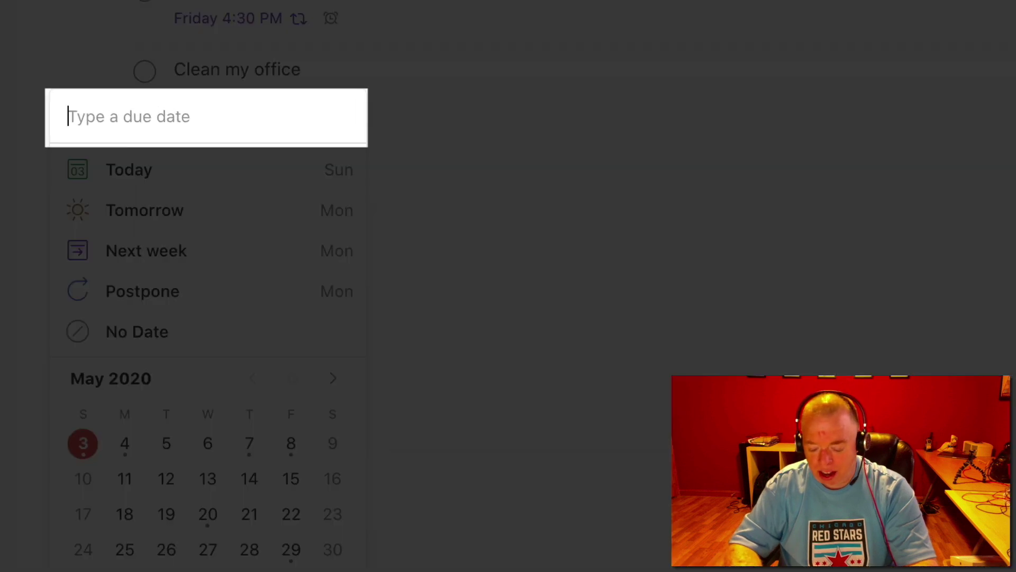
type("every a")
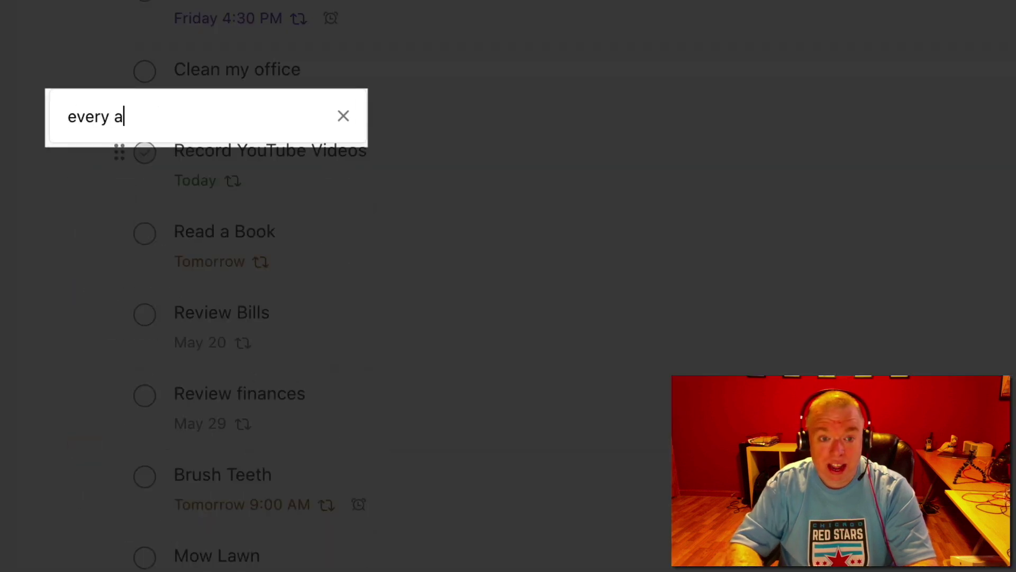
type("pril 1st")
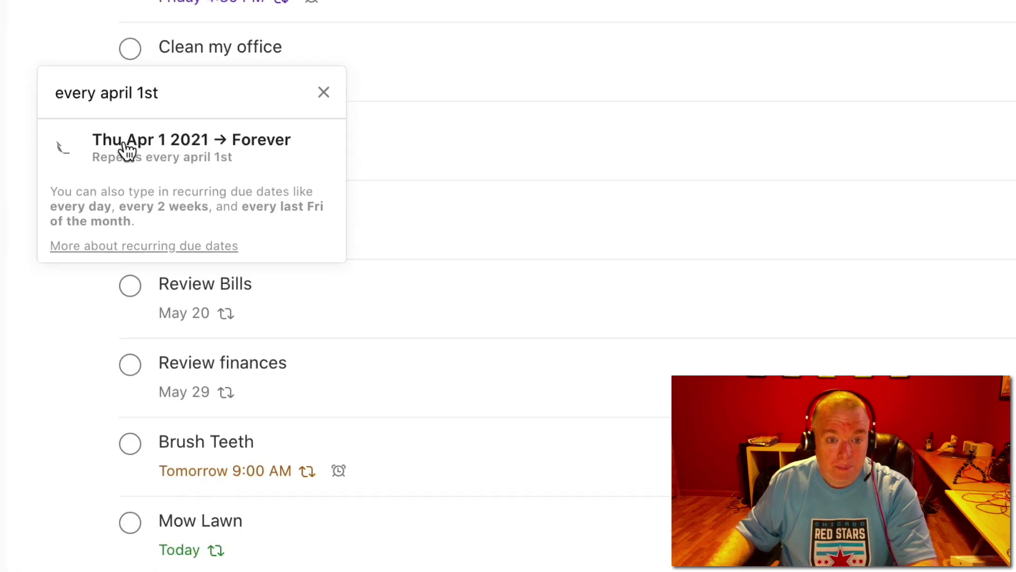
left_click(125, 151)
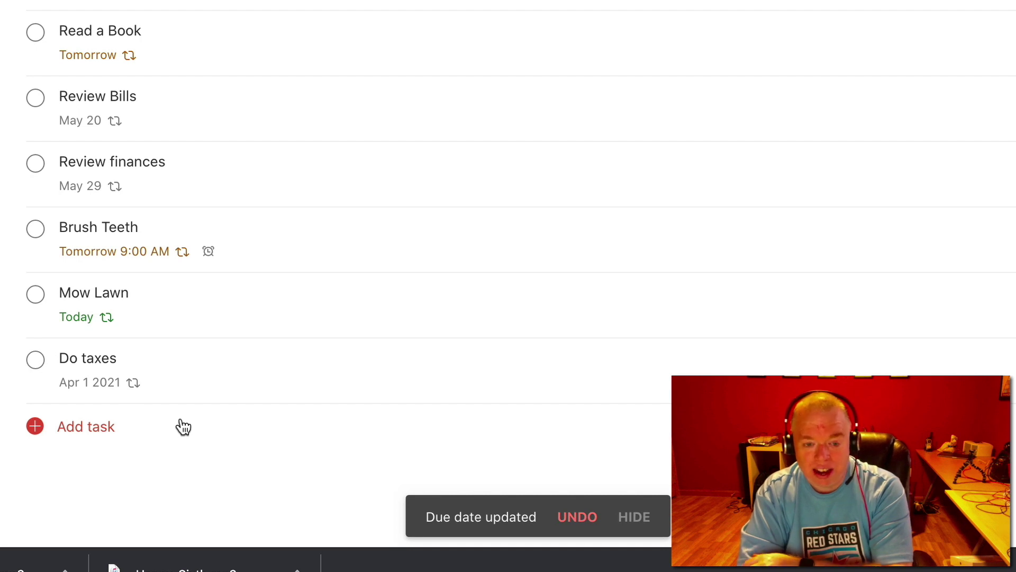
left_click(183, 427)
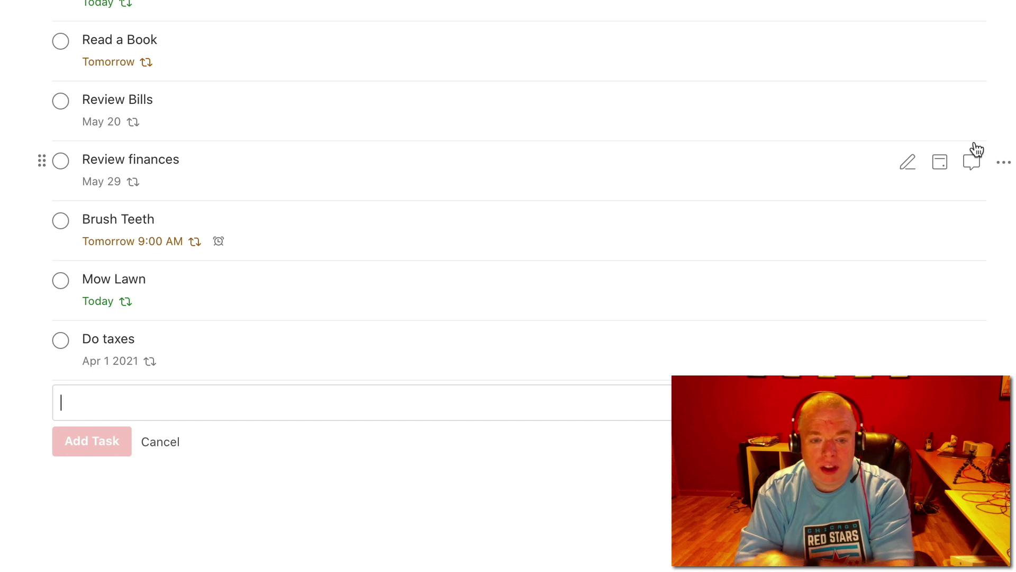
Add 'Exercise' repeating every other day starting June 1st.
type("Exercise")
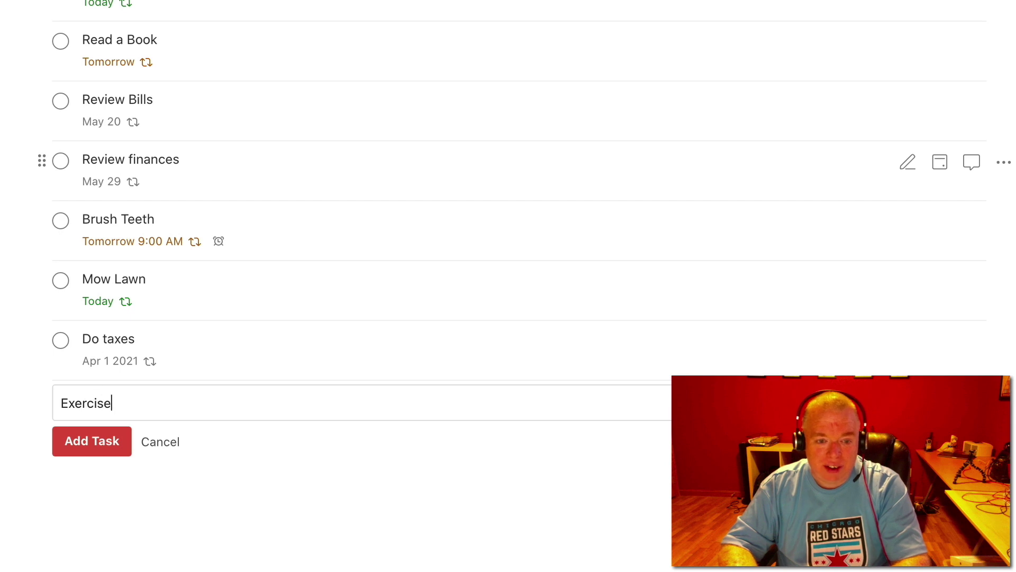
type(" e")
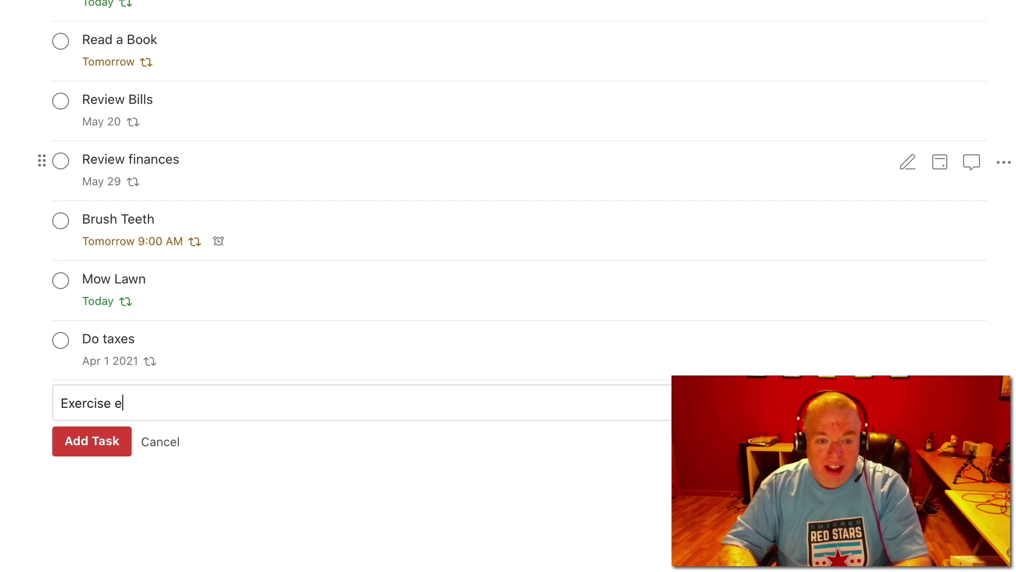
type("very other")
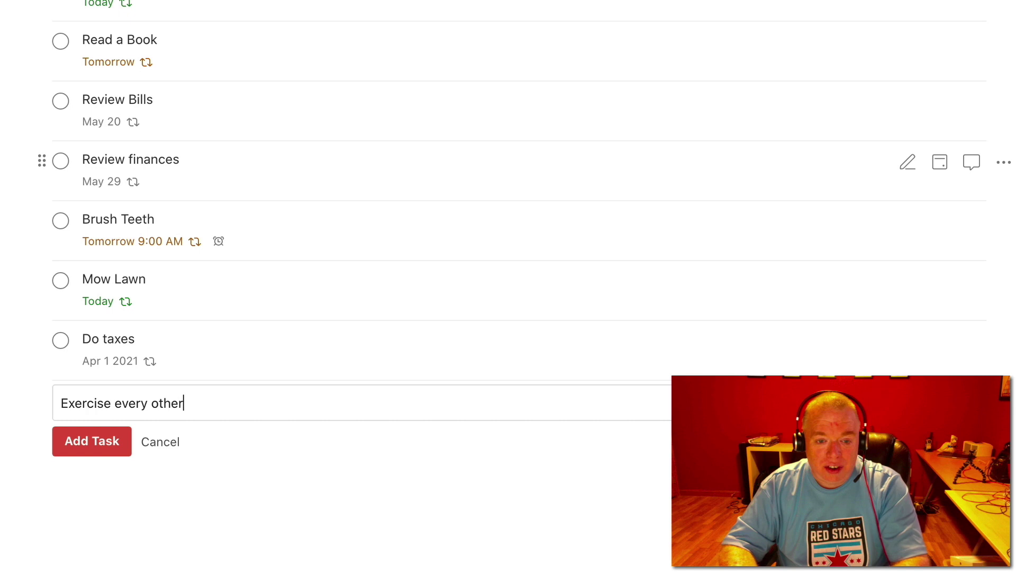
type(" day starting ")
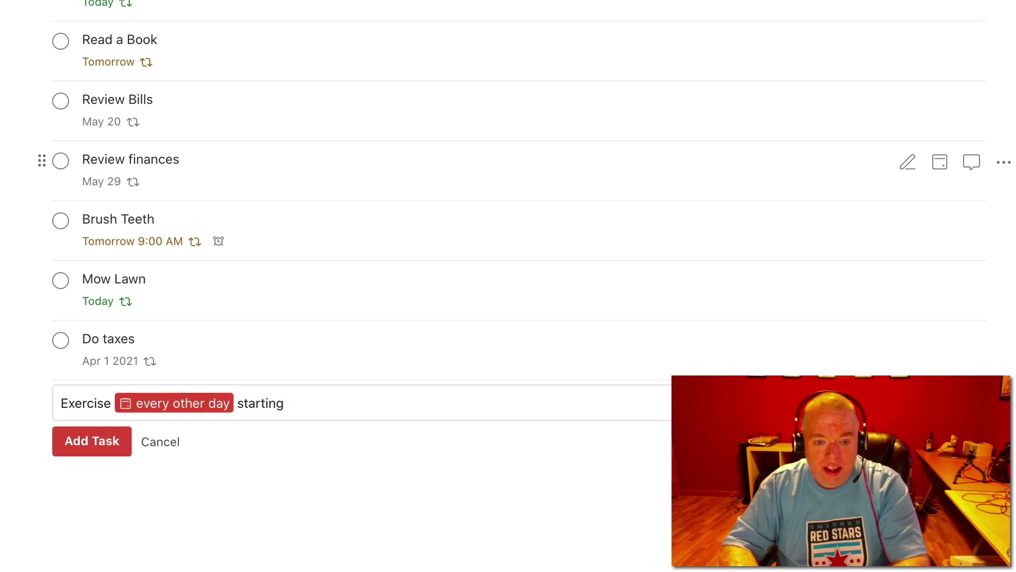
type("June")
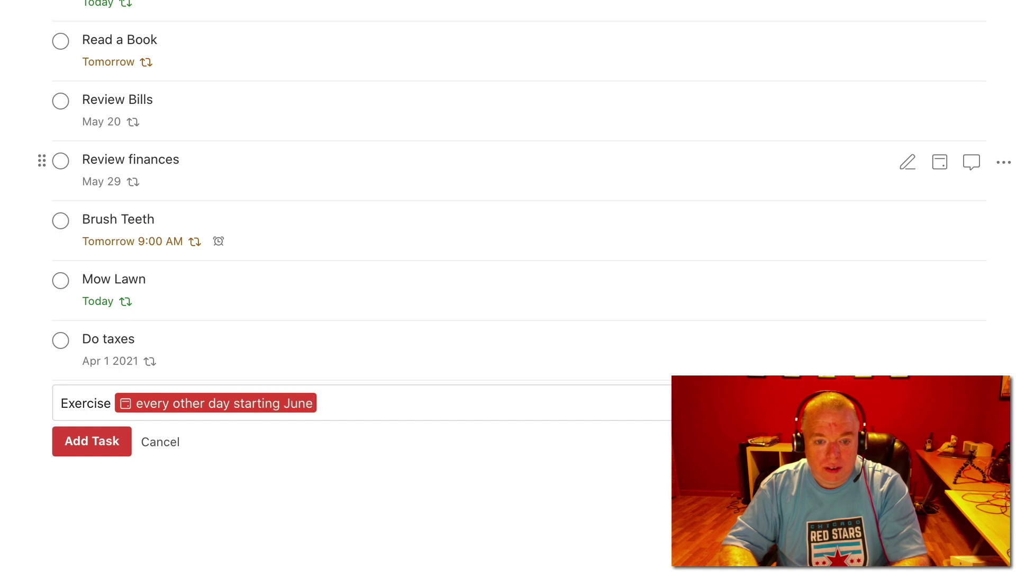
type(" 1st")
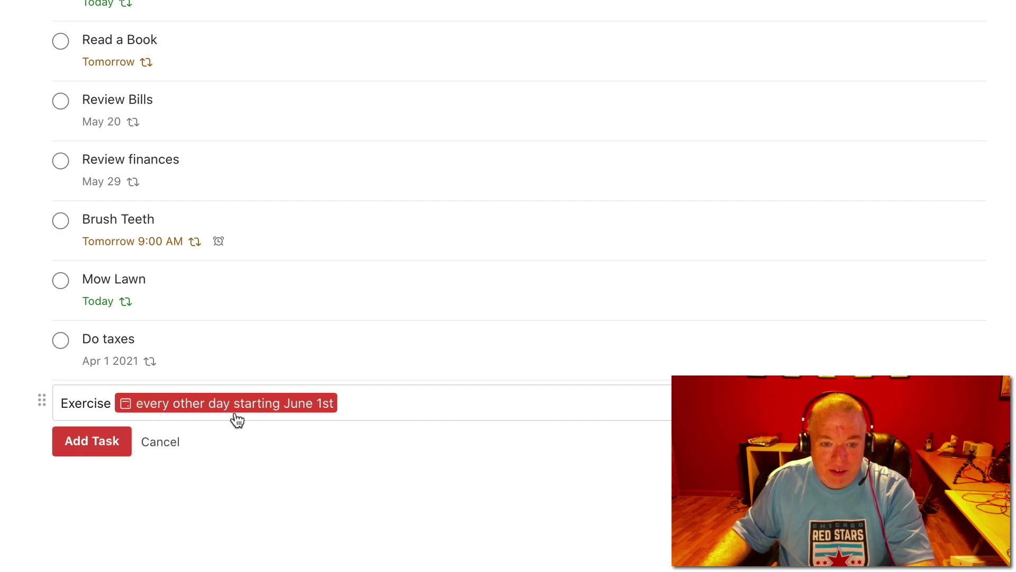
left_click(91, 441)
mouse_move(113, 423)
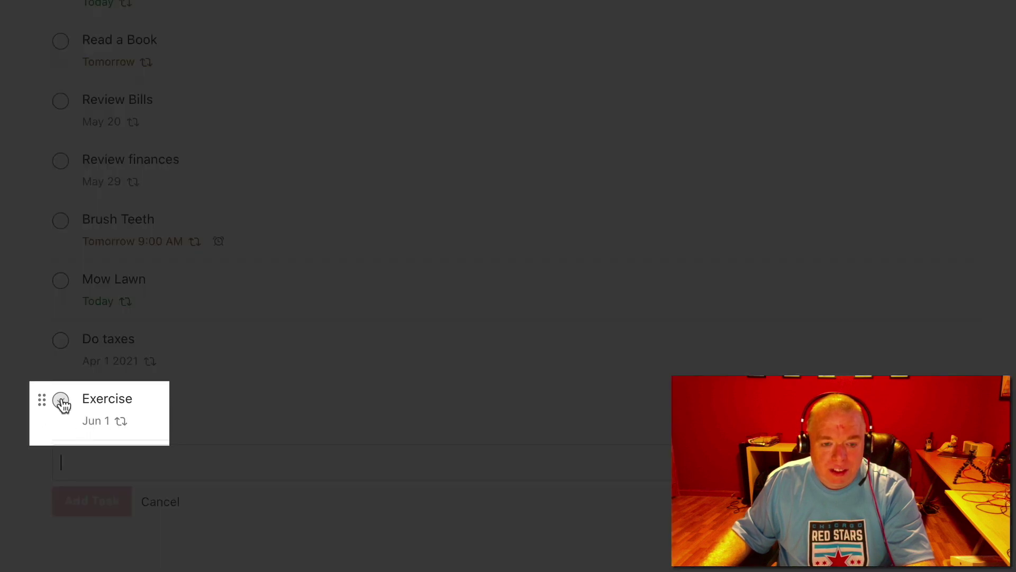
Complete Exercise three times, then undo the last completion so it's due Jun 5.
left_click(61, 401)
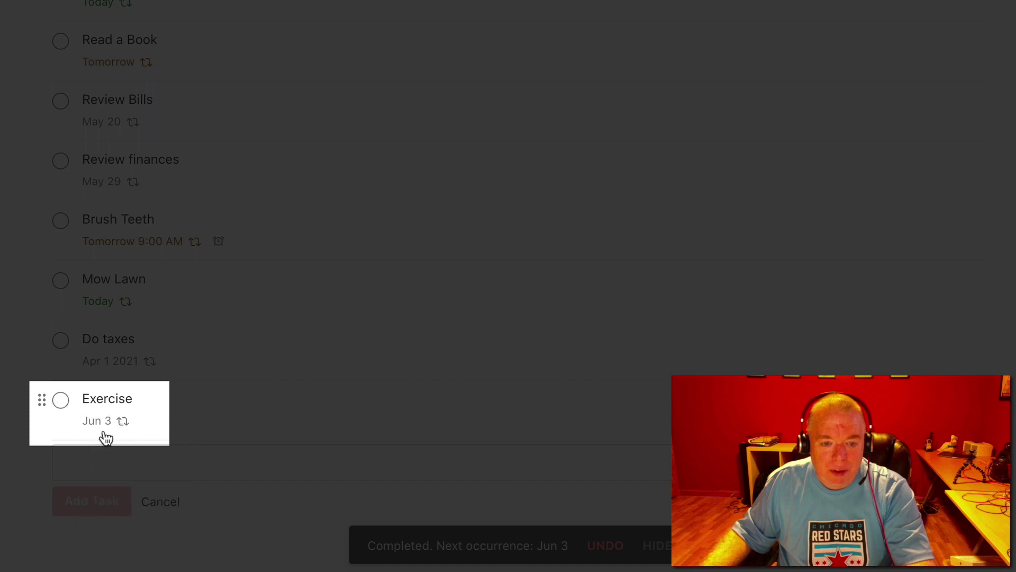
left_click(60, 401)
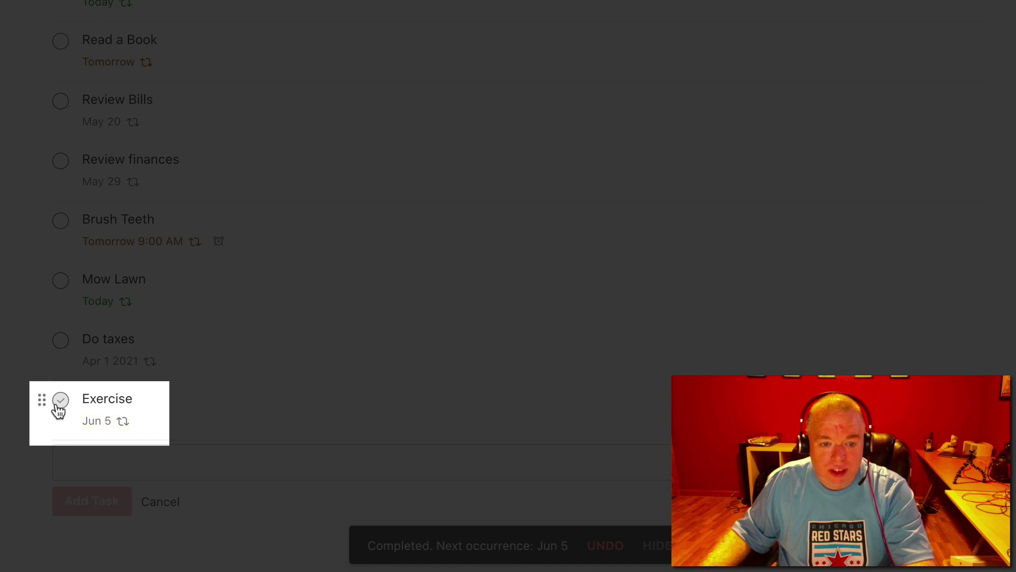
left_click(59, 402)
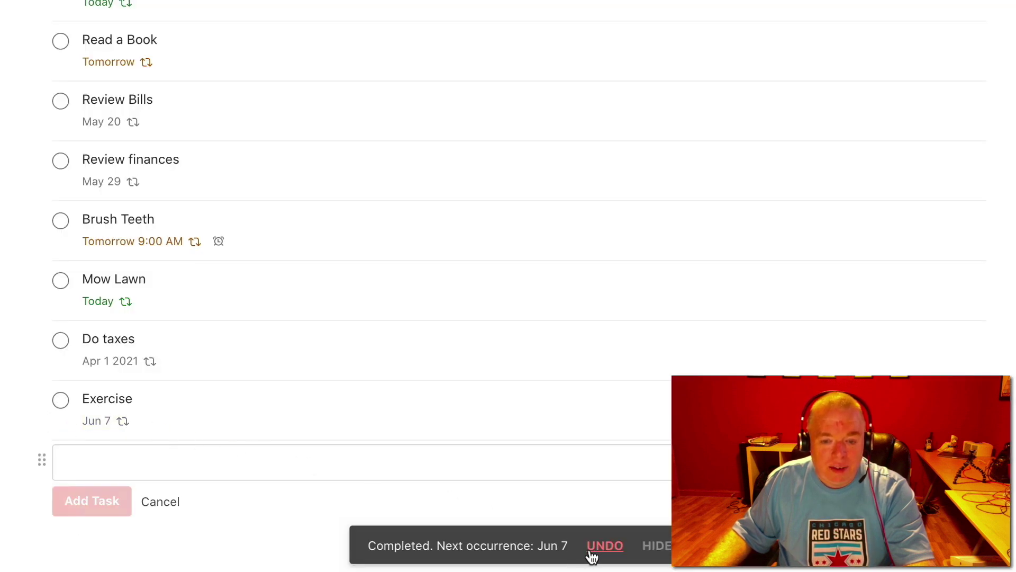
left_click(604, 546)
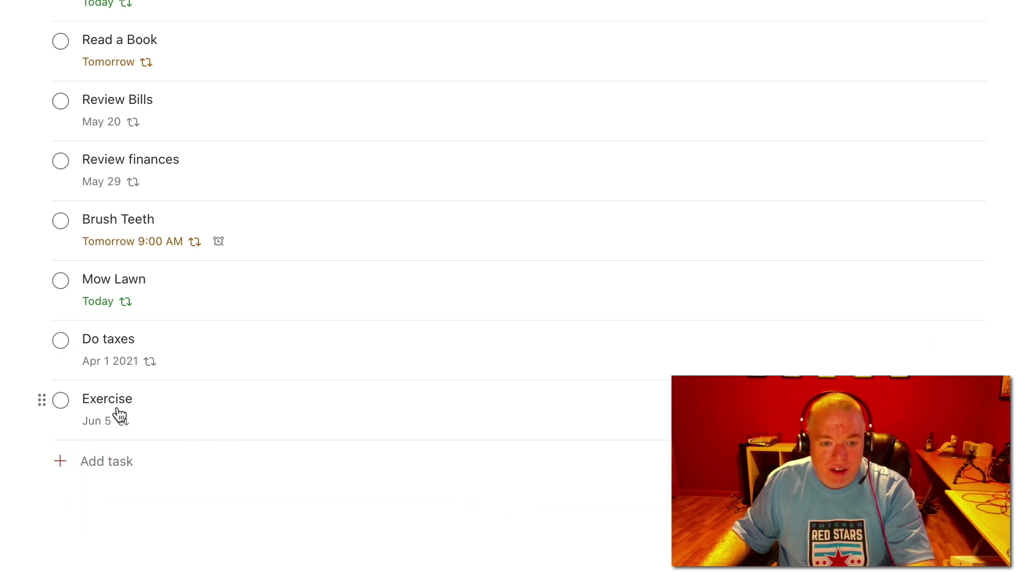
Enter a new task 'Camping from 1 June to 6 June' without adding it yet.
left_click(94, 461)
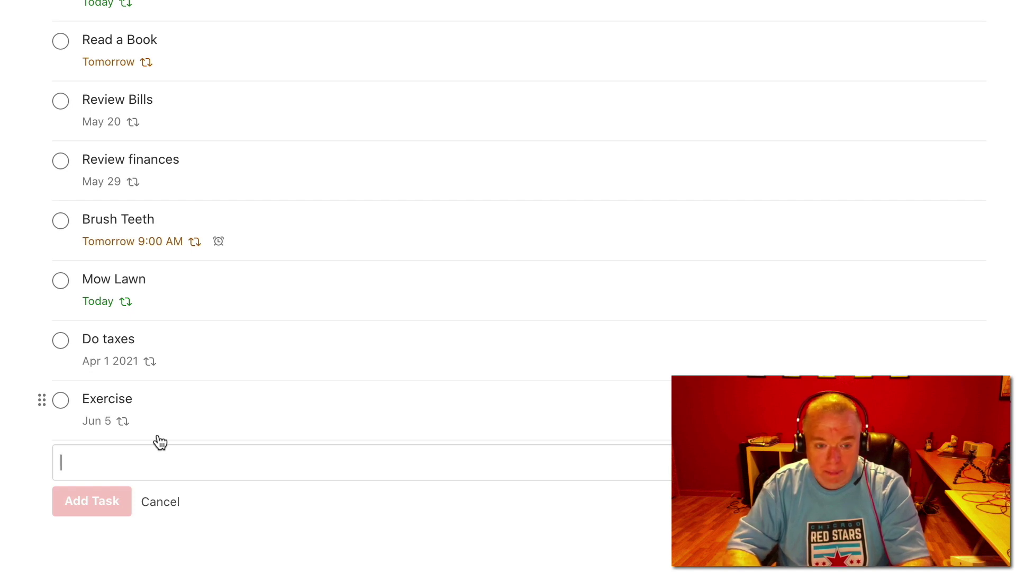
type("Camping")
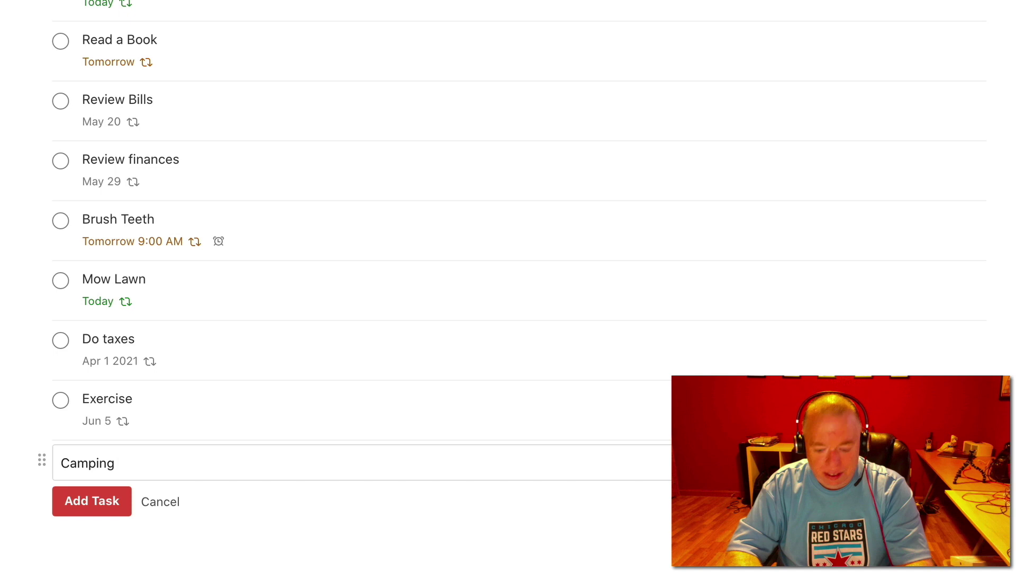
type(" from")
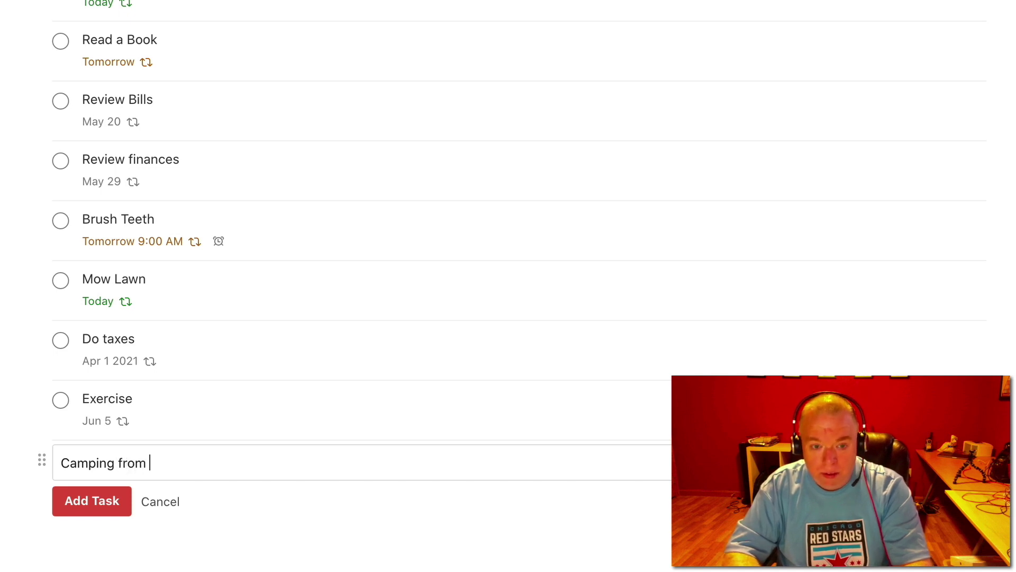
type(" 1 June to")
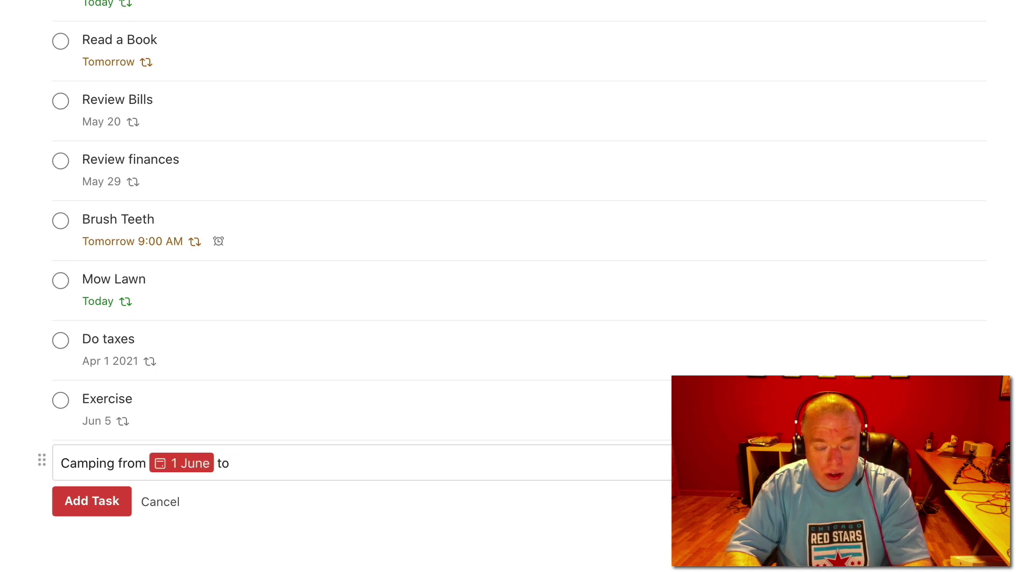
type(" 6 Ju")
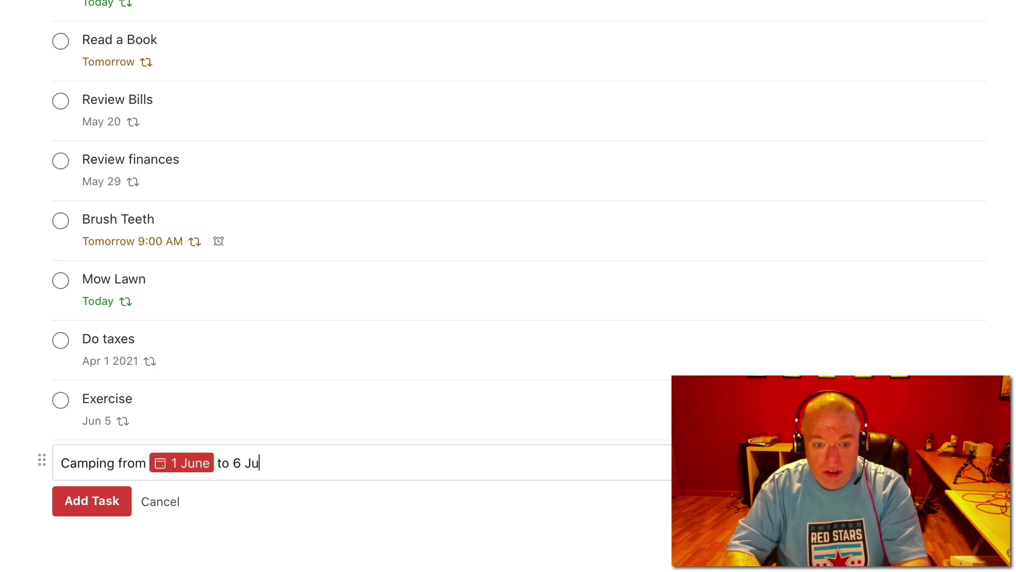
type("ne")
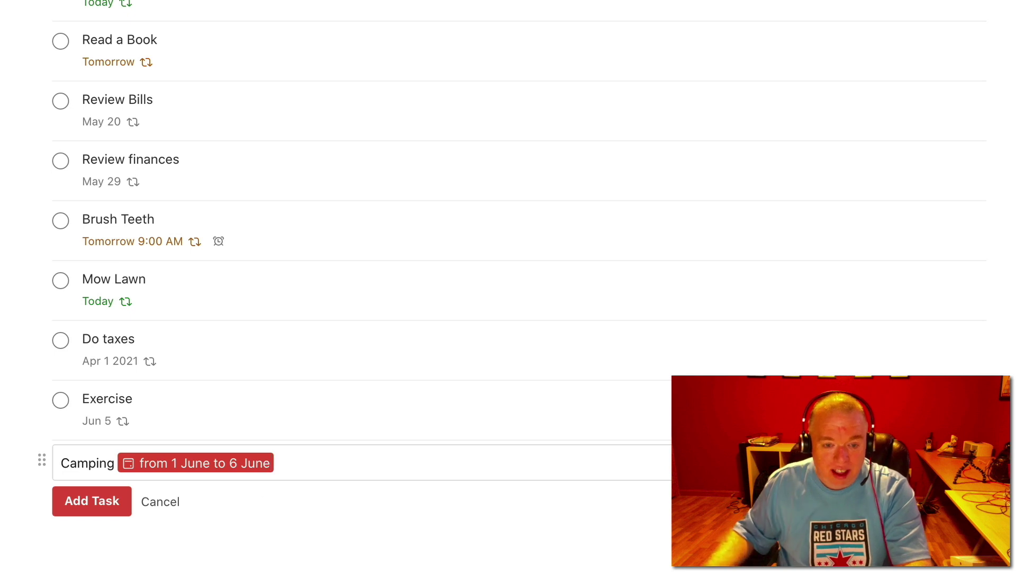
Save the new Camping task to the Inbox.
left_click(116, 501)
mouse_move(100, 485)
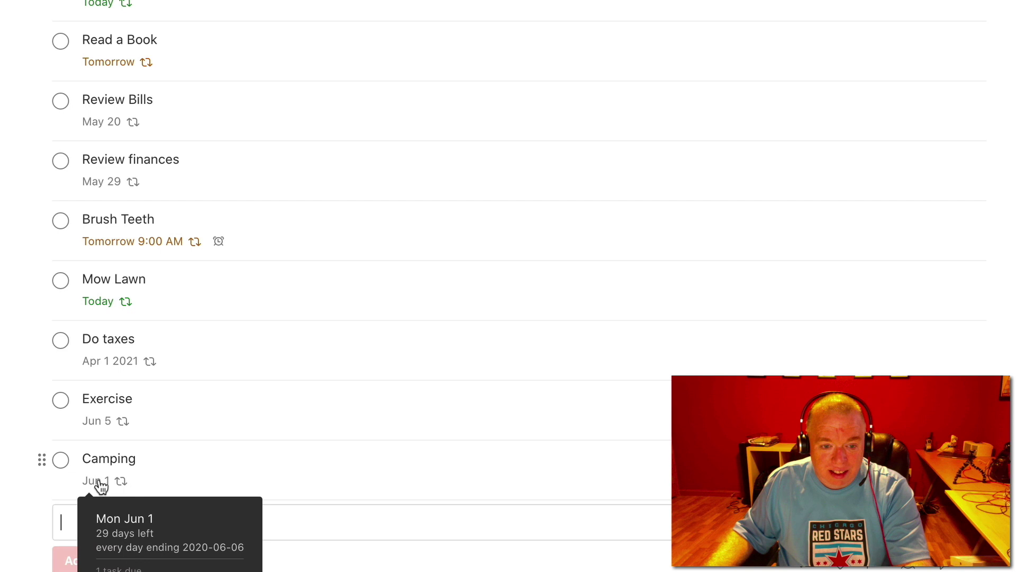
scroll(102, 483, "down", 2)
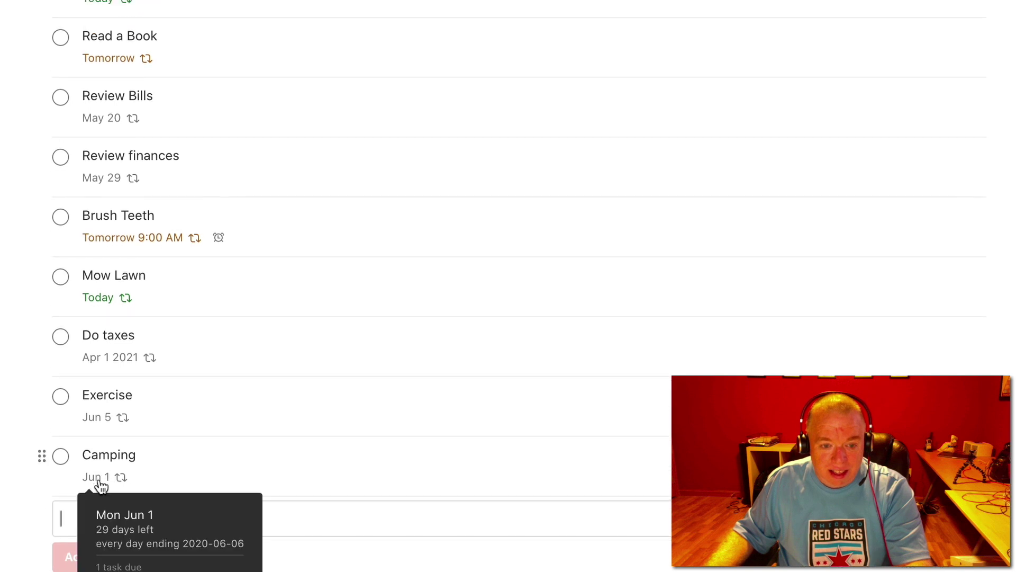
Complete Camping's daily occurrences from Jun 1 through Jun 6 until it leaves the list.
left_click_drag(68, 463, 63, 461)
left_click(62, 461)
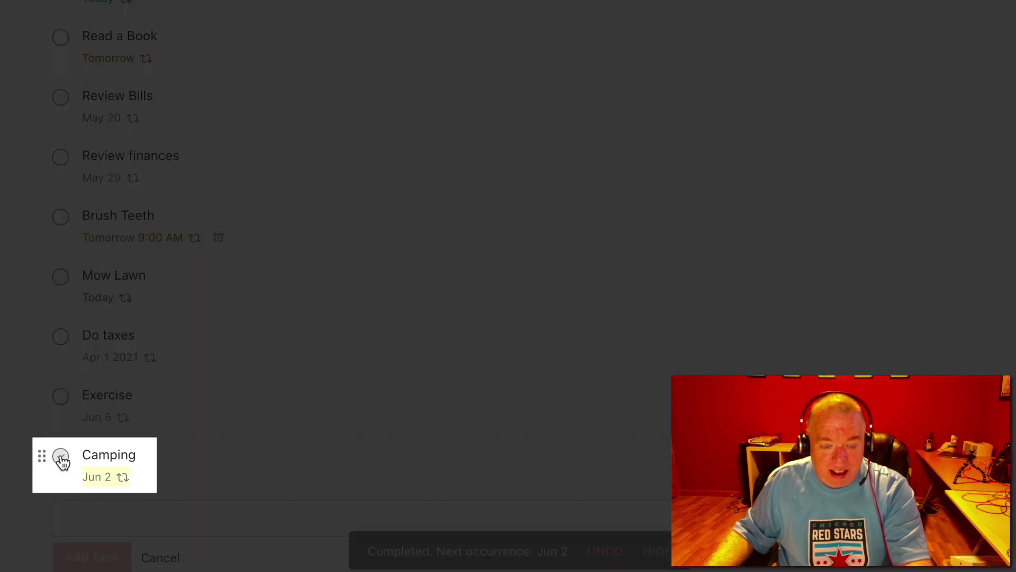
left_click(62, 462)
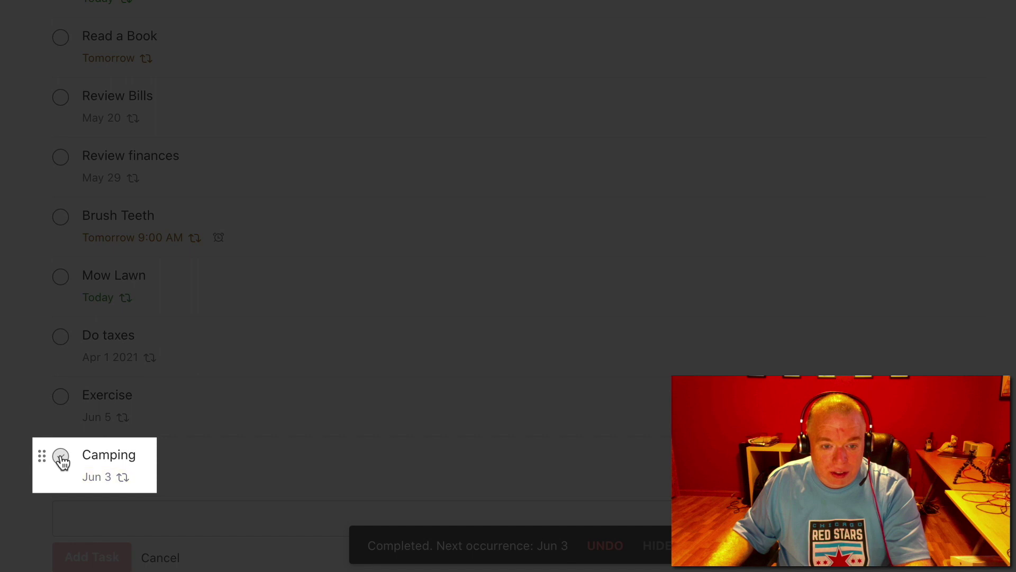
left_click(62, 462)
left_click(62, 462)
left_click(61, 462)
left_click(62, 462)
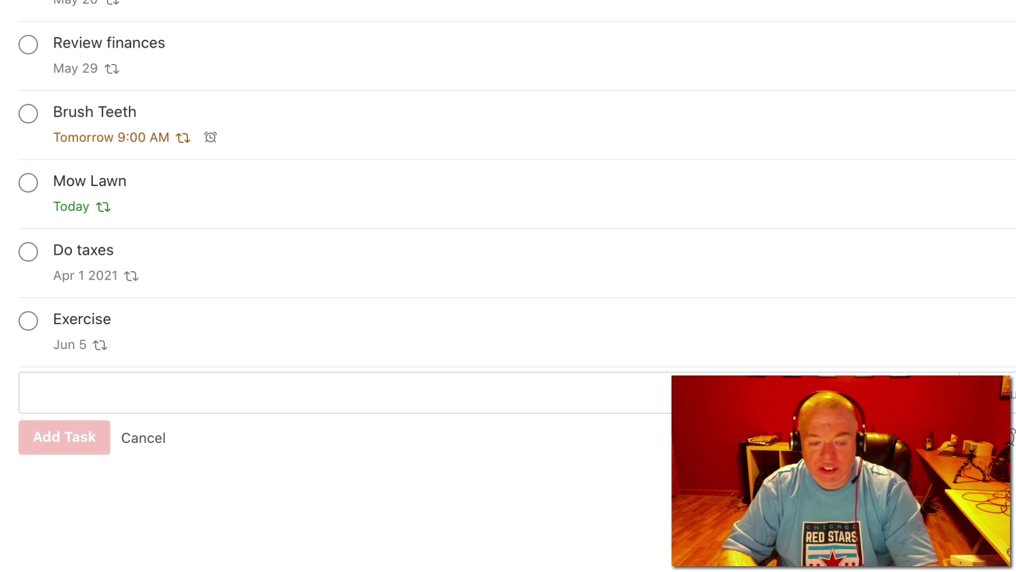
Enter 'change pool filters every 5th week at 10am starting may 1st until october 1st' as a task.
type("change ")
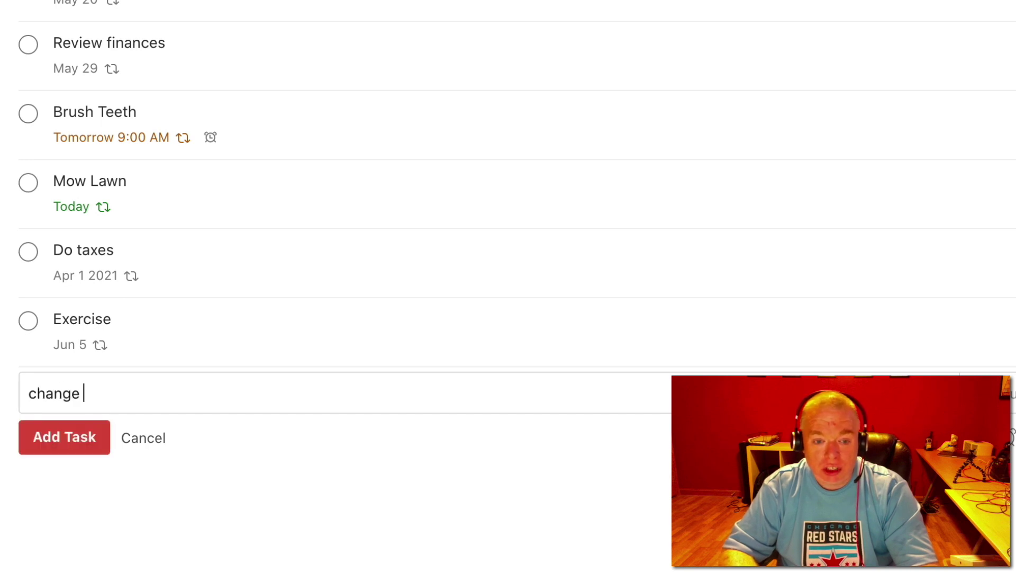
type("pool fil")
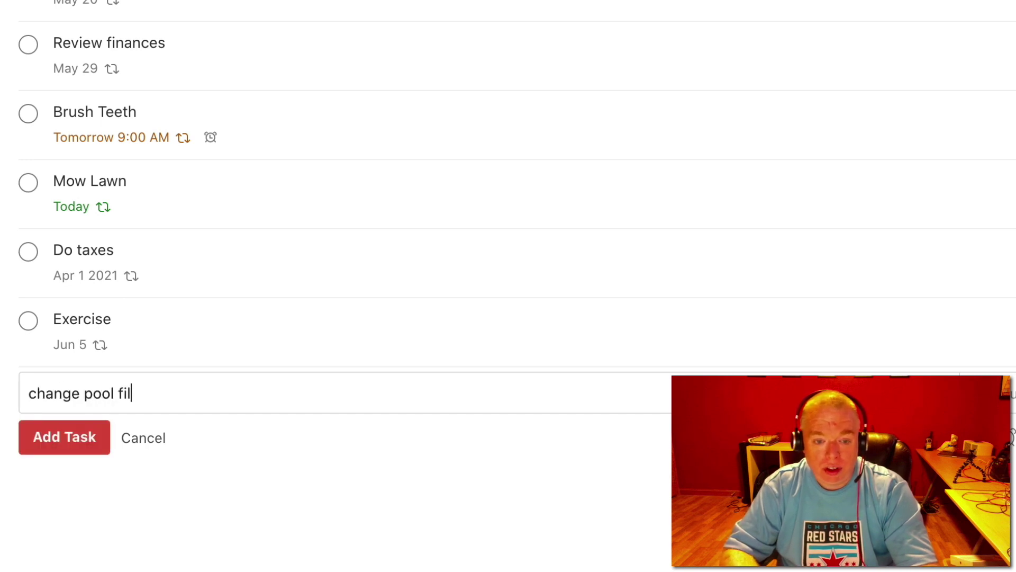
type("ters ")
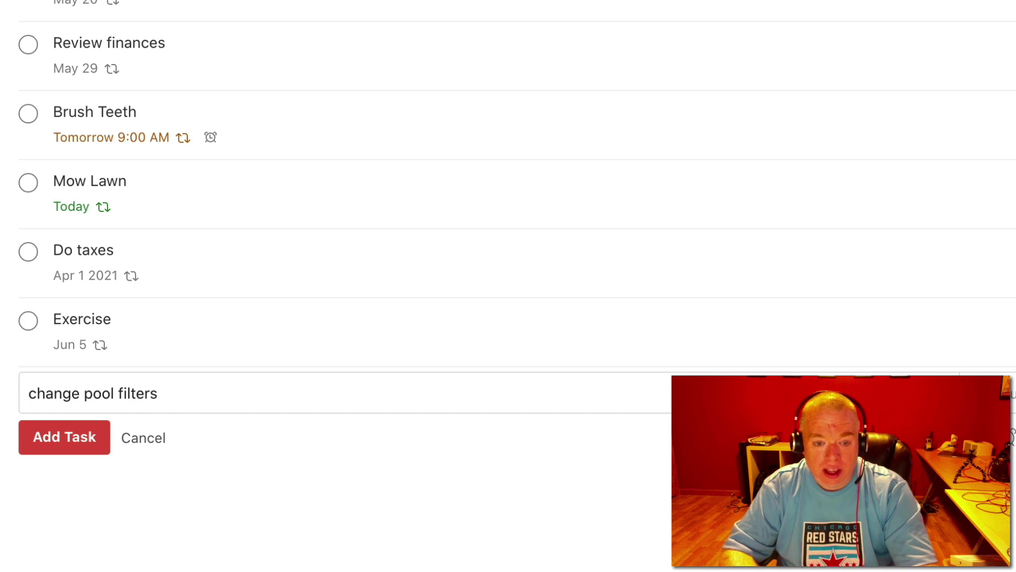
type("every ")
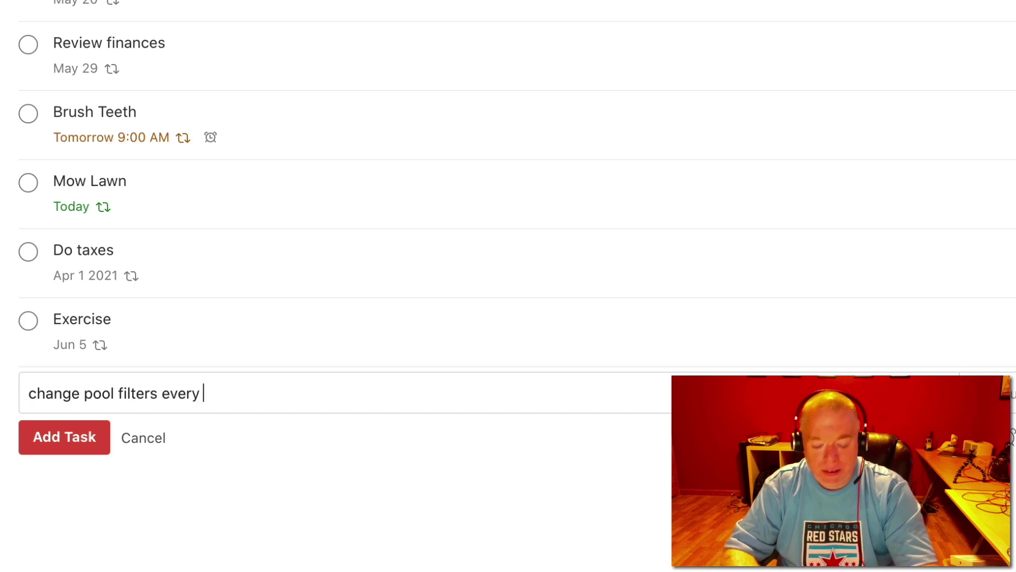
type("5th week ")
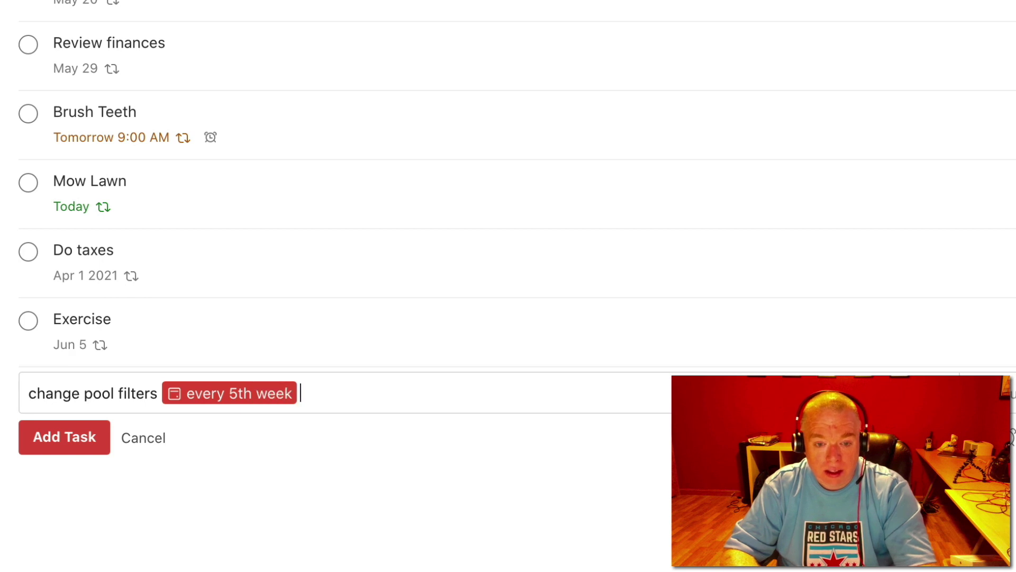
type("start")
key("BackSpace")
key("BackSpace")
key("BackSpace")
key("BackSpace")
key("BackSpace")
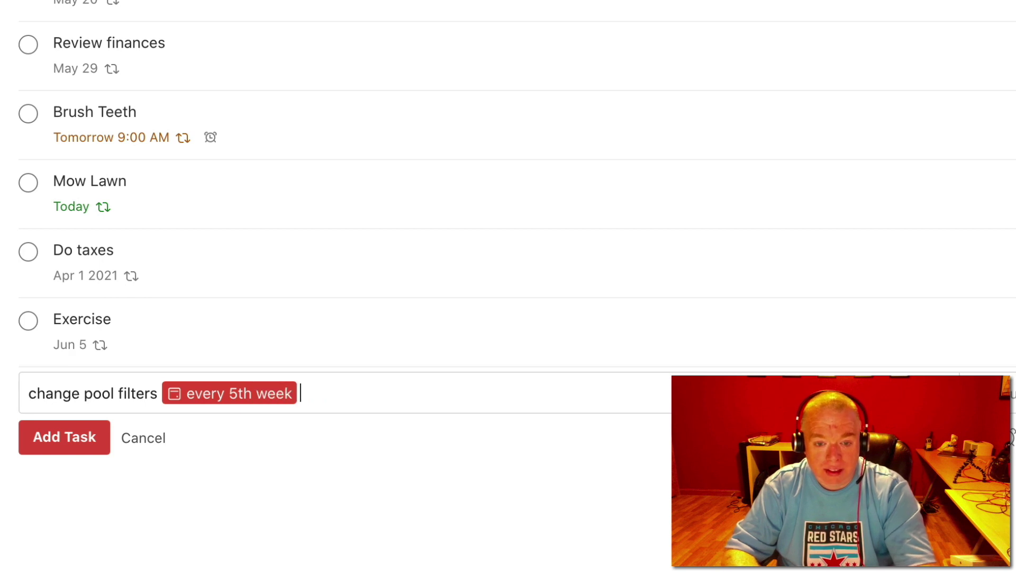
type("at 10am")
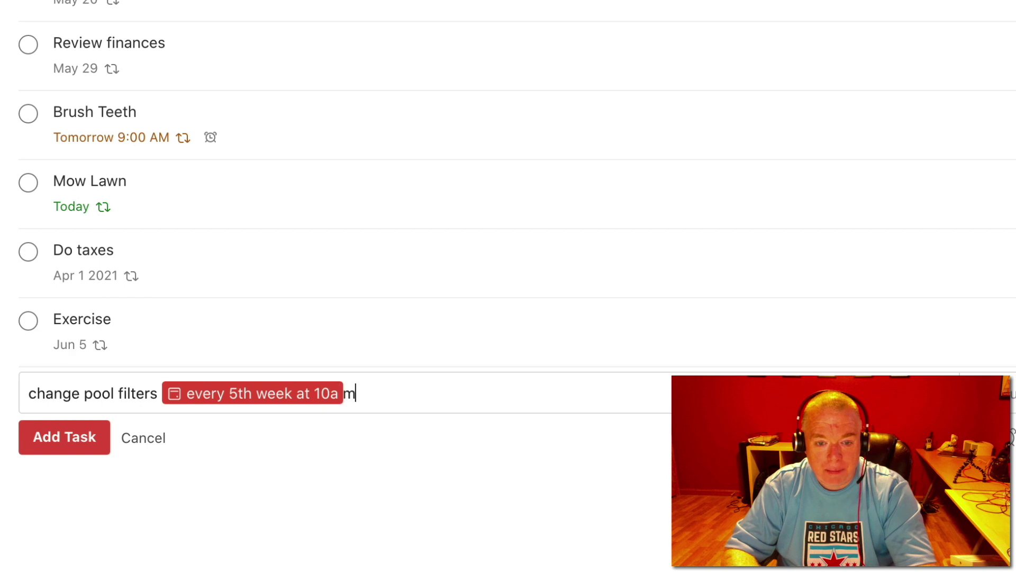
type(" startin")
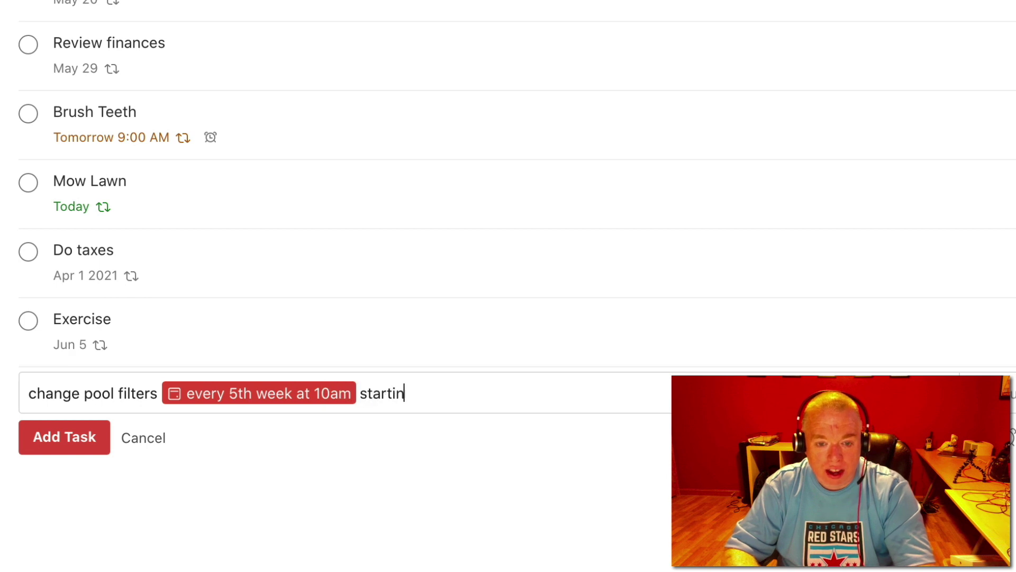
type("g may ")
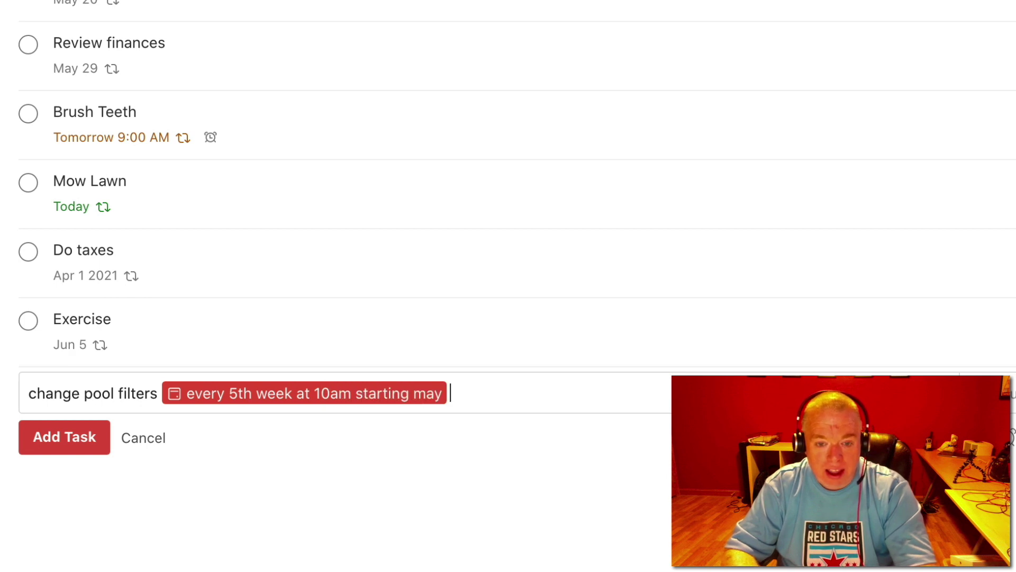
type("1 st un")
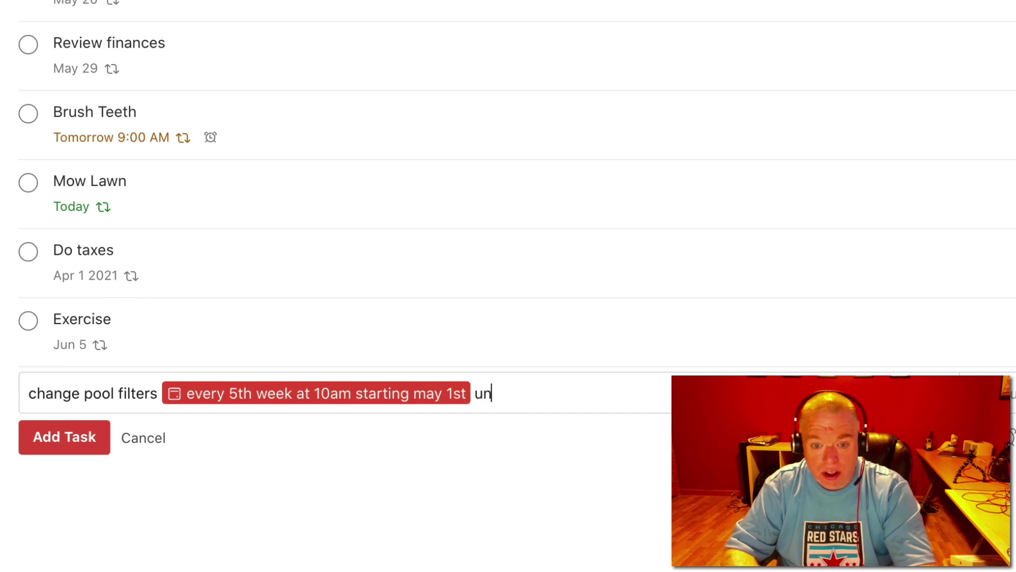
type("til o")
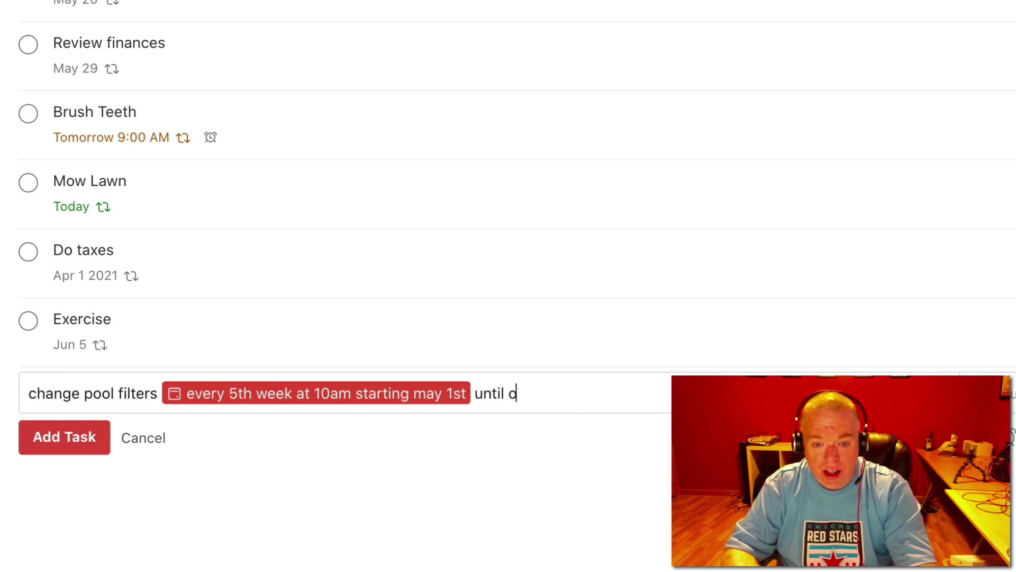
type("cto")
key("BackSpace")
key("BackSpace")
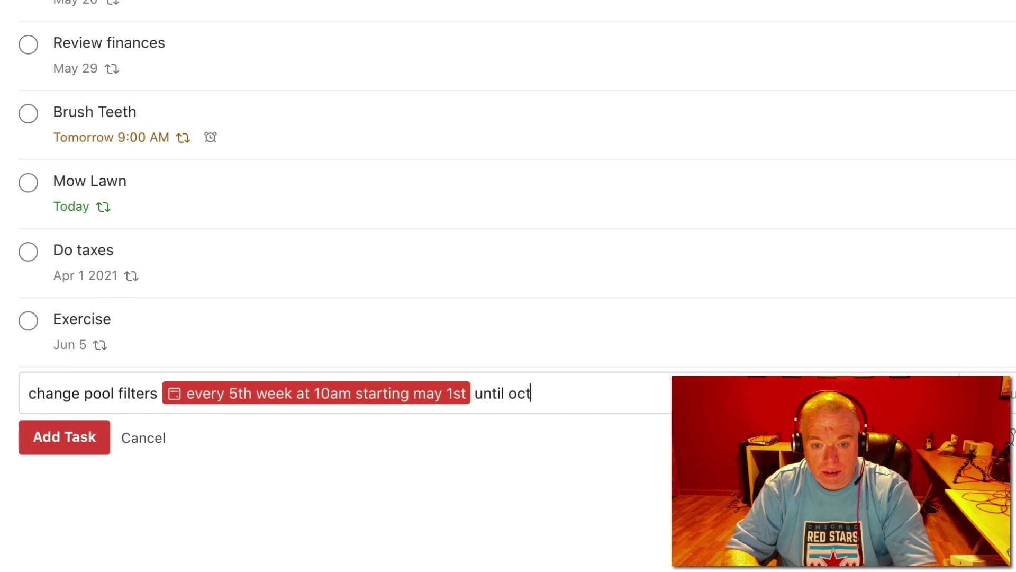
type("tover")
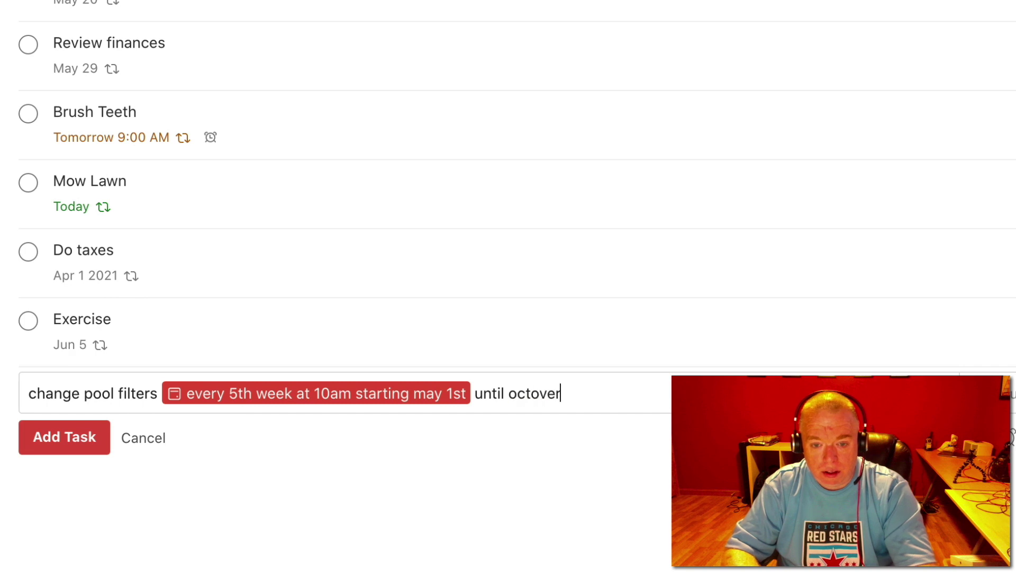
key("BackSpace")
key("BackSpace")
key("BackSpace")
type("ber 1st")
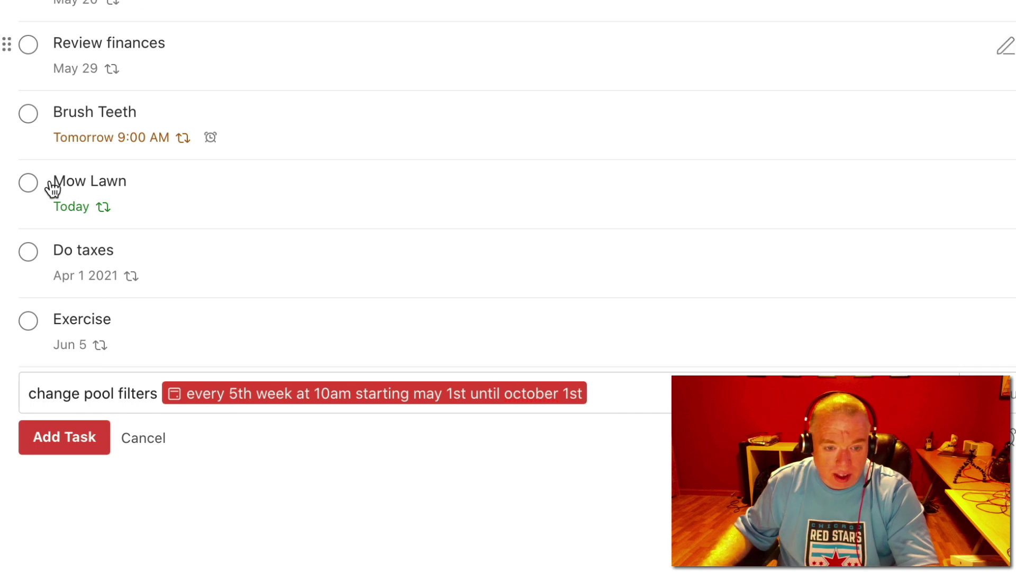
left_click(77, 446)
Complete the pool filters occurrences May 1, Jun 5, Jul 10, Aug 14 and Sep 18 until it disappears.
mouse_move(117, 418)
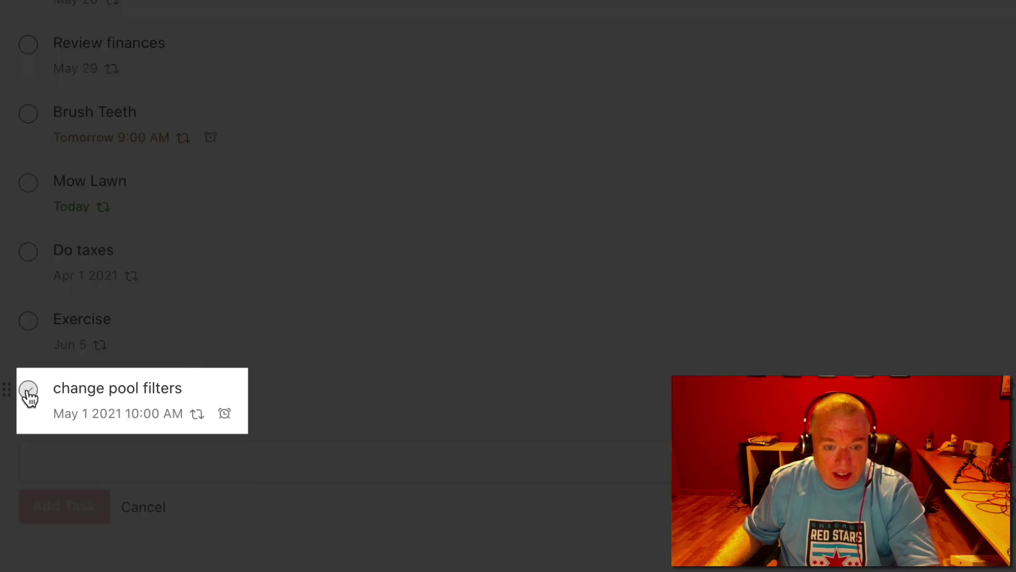
left_click(29, 391)
mouse_move(65, 421)
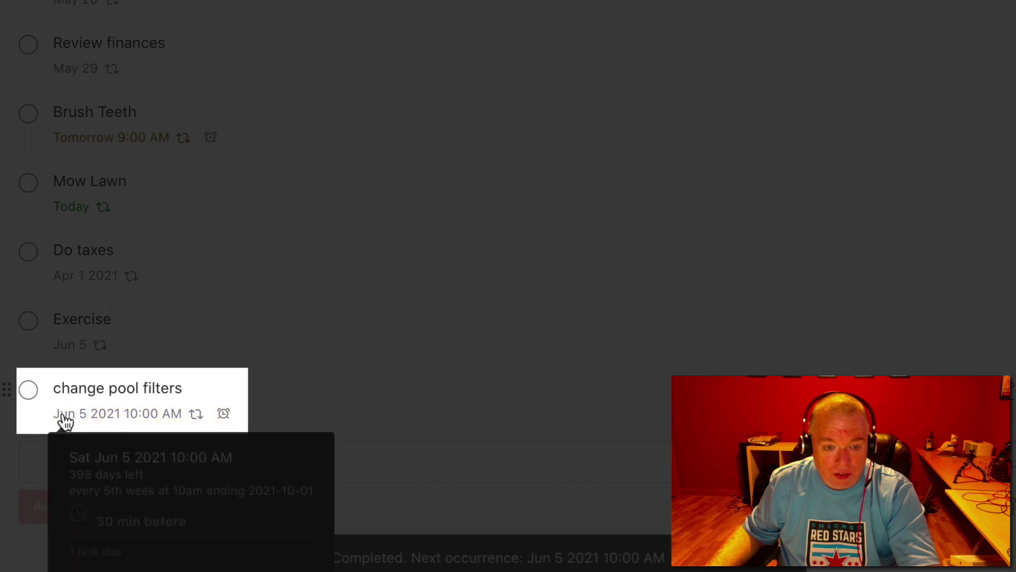
left_click(28, 390)
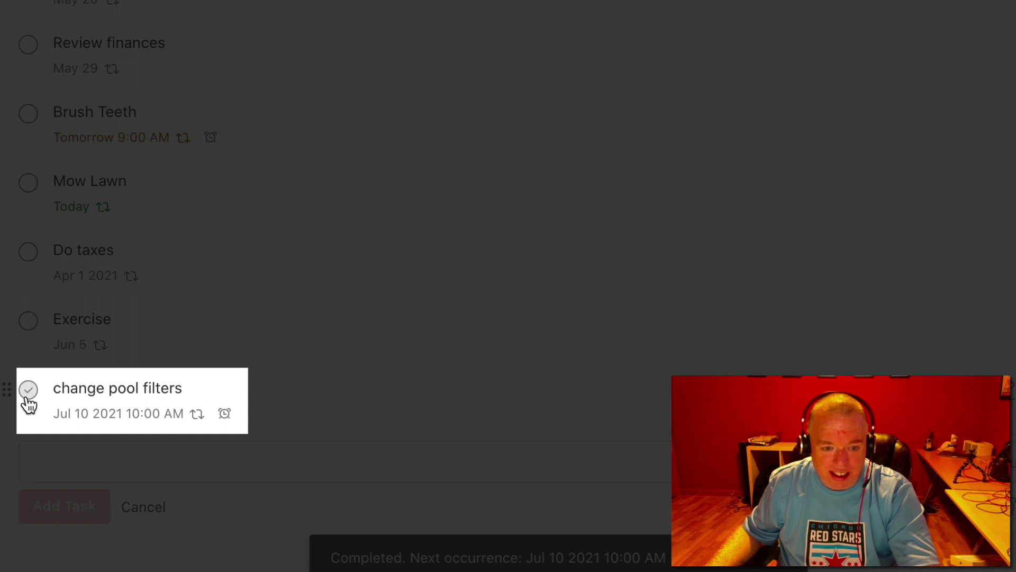
left_click(27, 394)
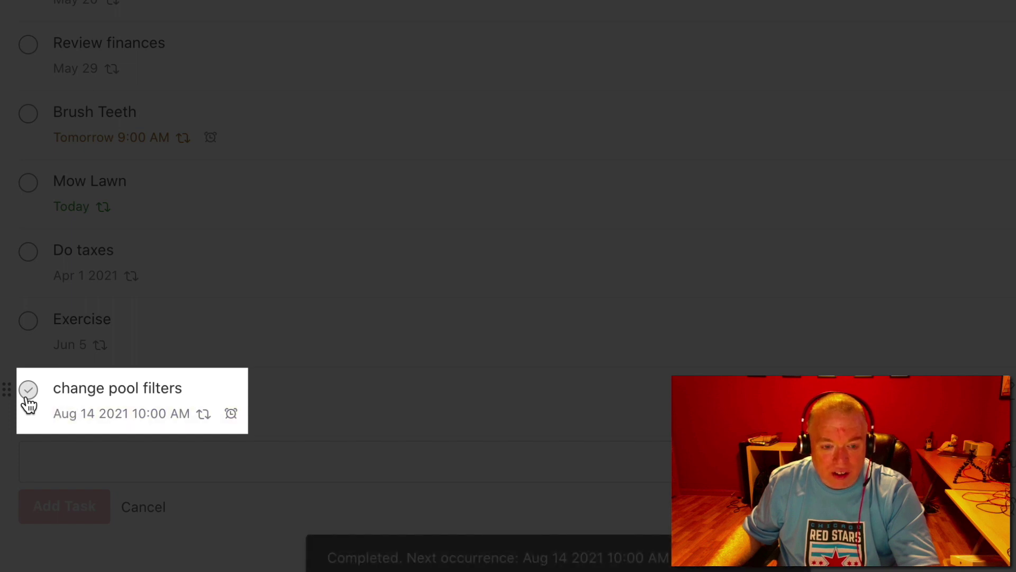
left_click(28, 395)
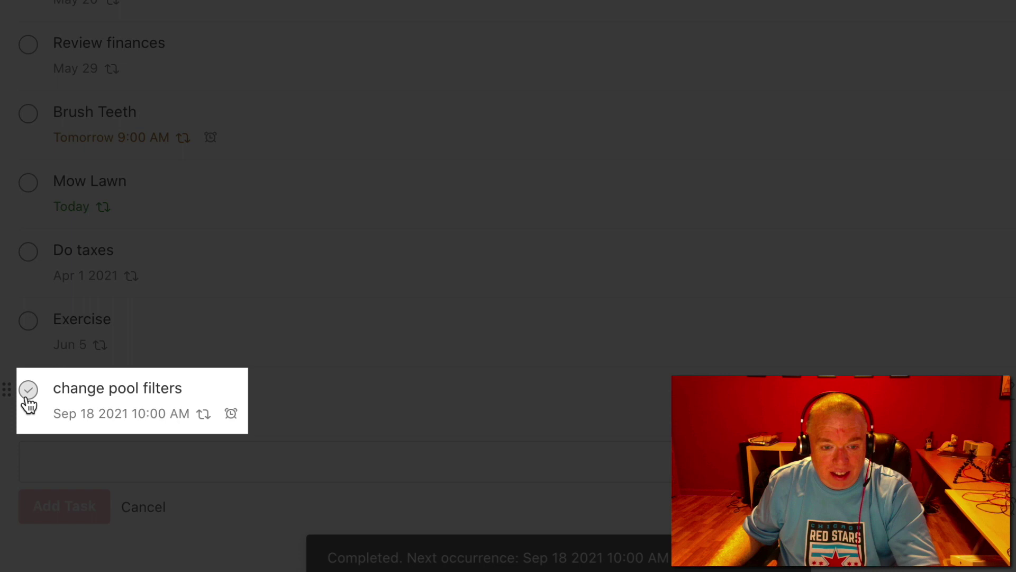
left_click(27, 395)
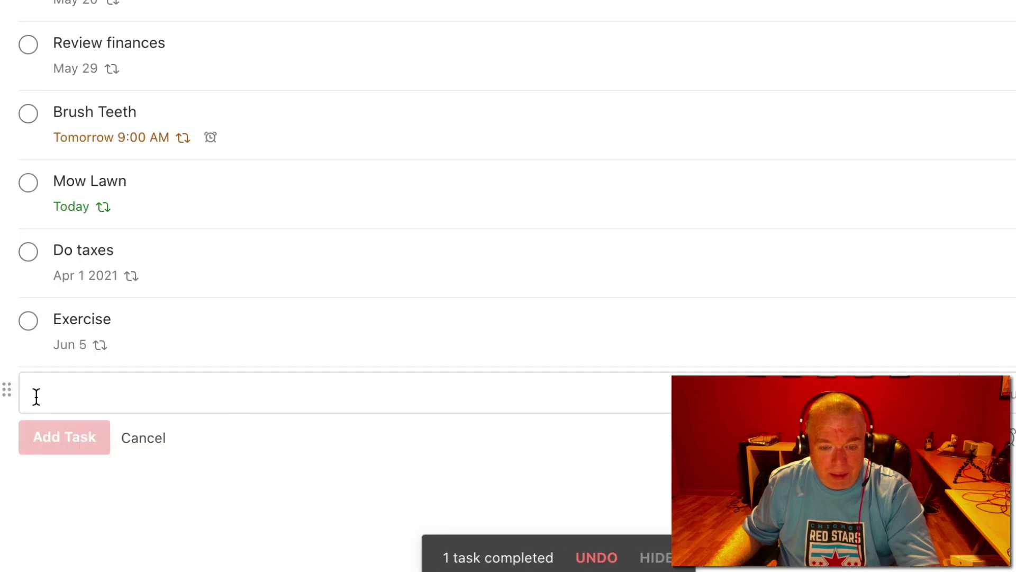